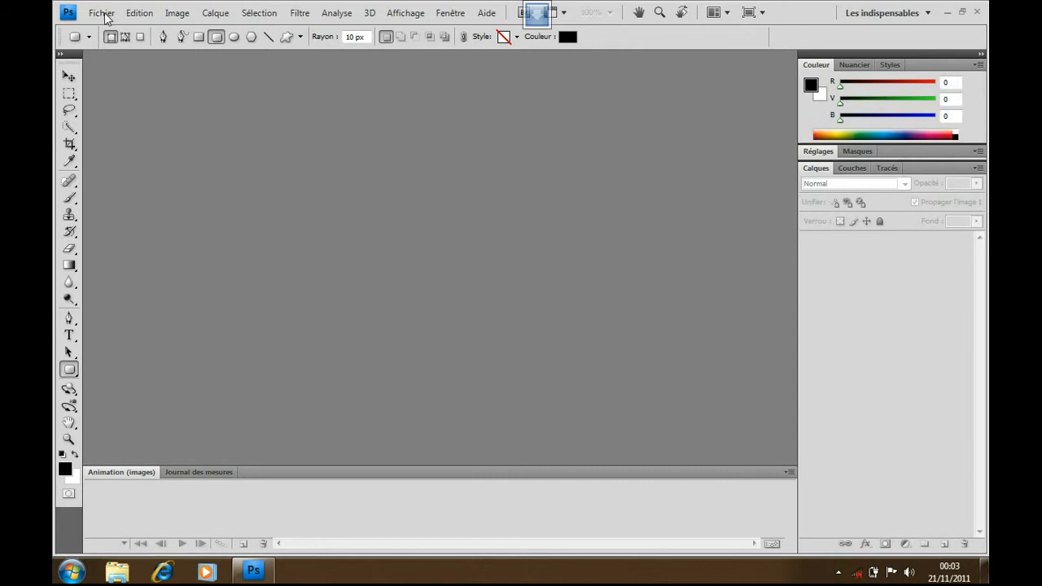
Create a new blank document 150 pixels wide and 100 pixels high
{"action": "left_click", "coordinate": [102, 15]}
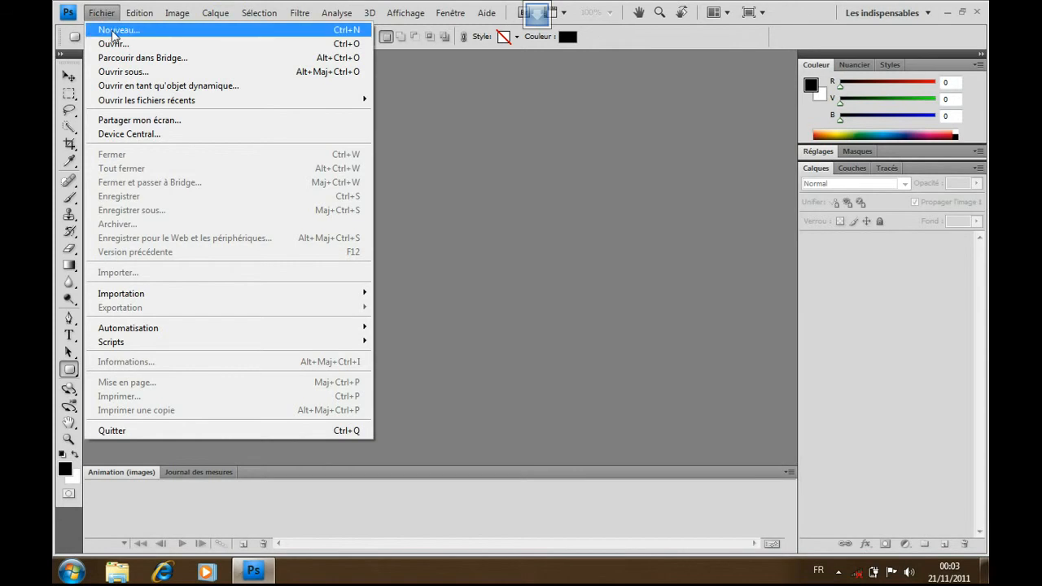
{"action": "left_click", "coordinate": [113, 32]}
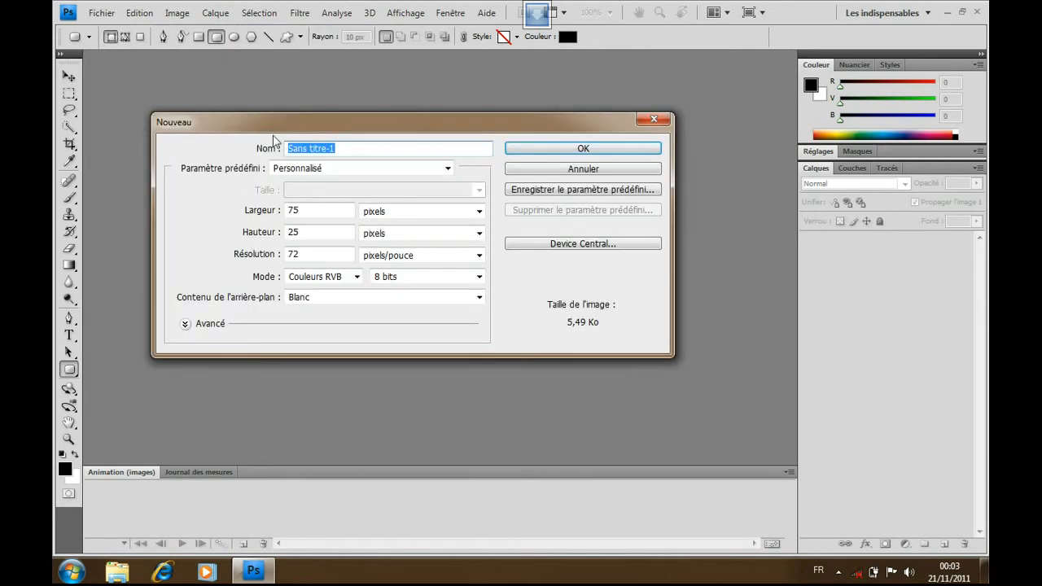
{"action": "double_click", "coordinate": [301, 210]}
{"action": "type", "text": "150"}
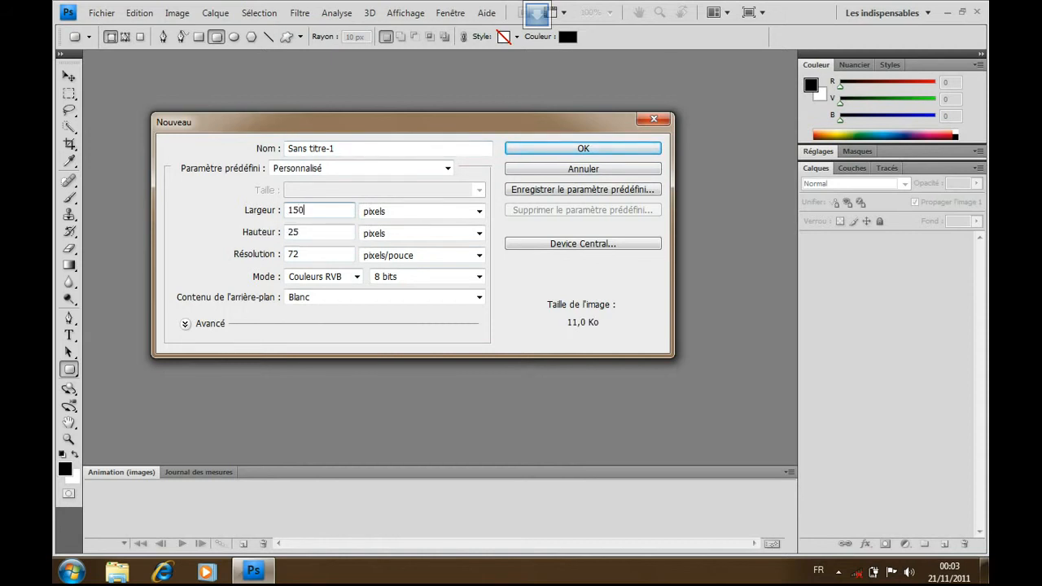
{"action": "double_click", "coordinate": [310, 233]}
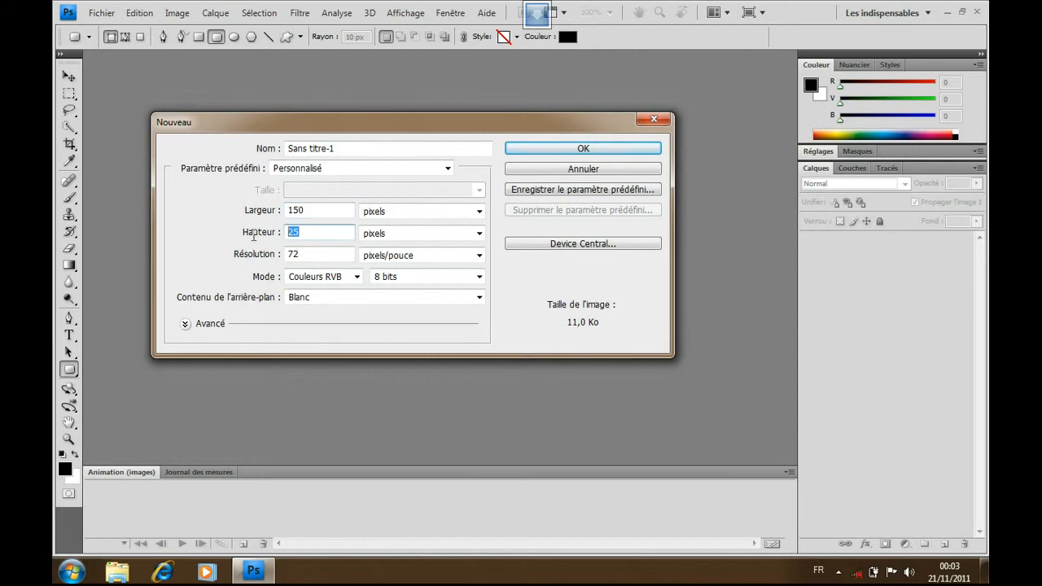
{"action": "type", "text": "100"}
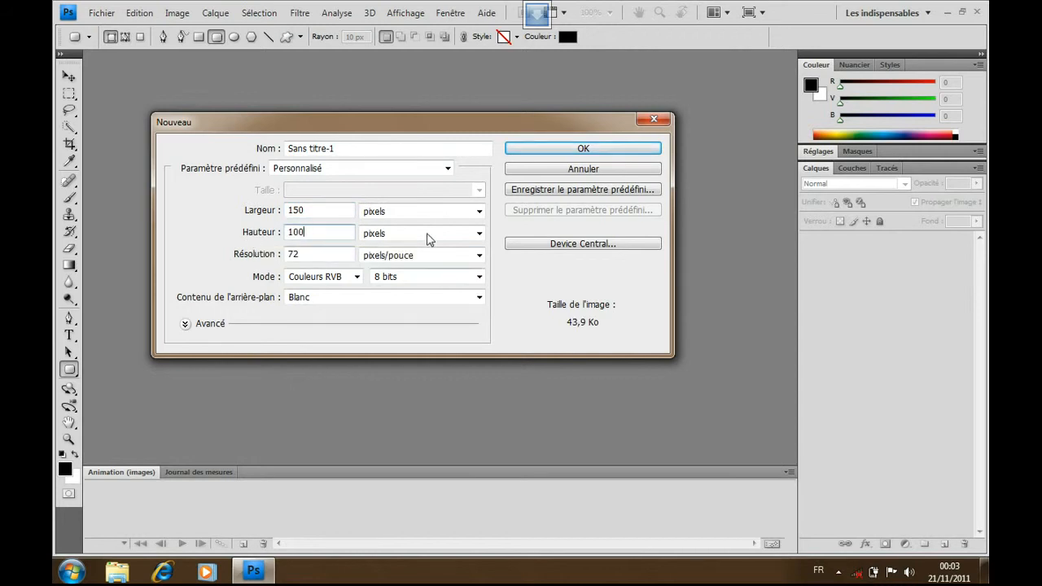
{"action": "left_click", "coordinate": [541, 148]}
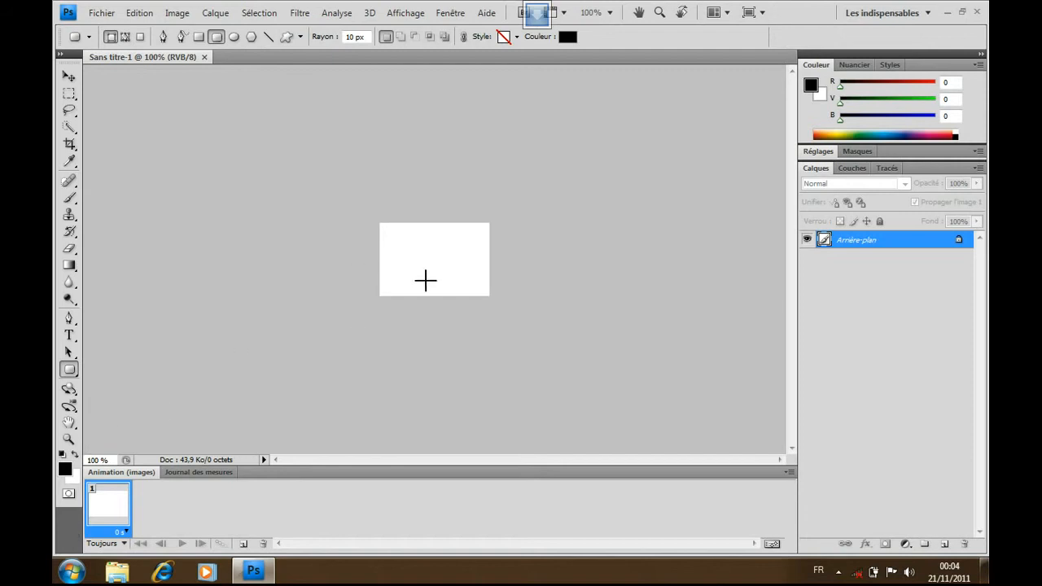
Add a text layer containing the digit 1 near the middle of the canvas at 24 pt
{"action": "left_click", "coordinate": [70, 335]}
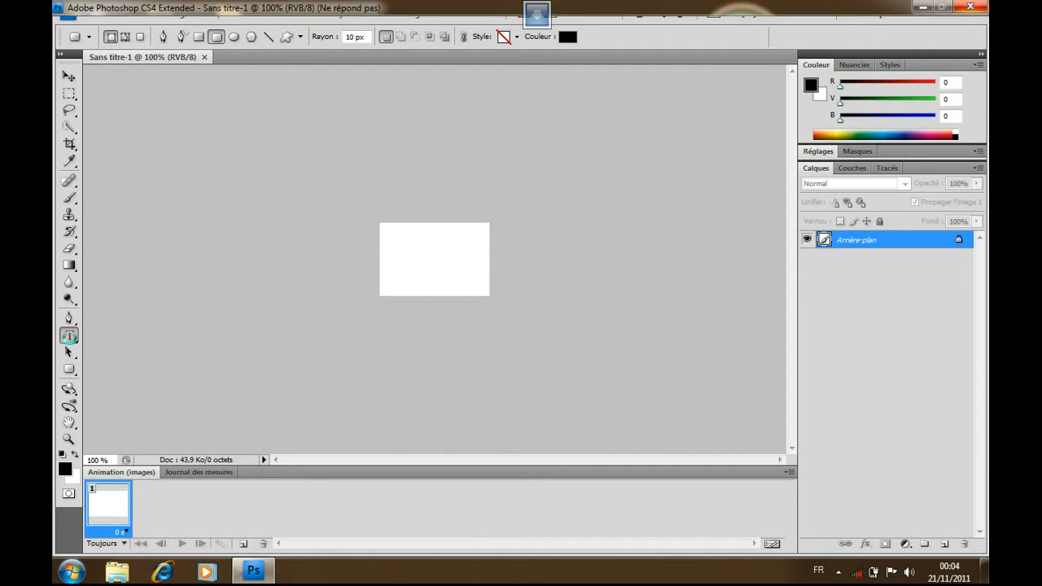
{"action": "left_click", "coordinate": [72, 334]}
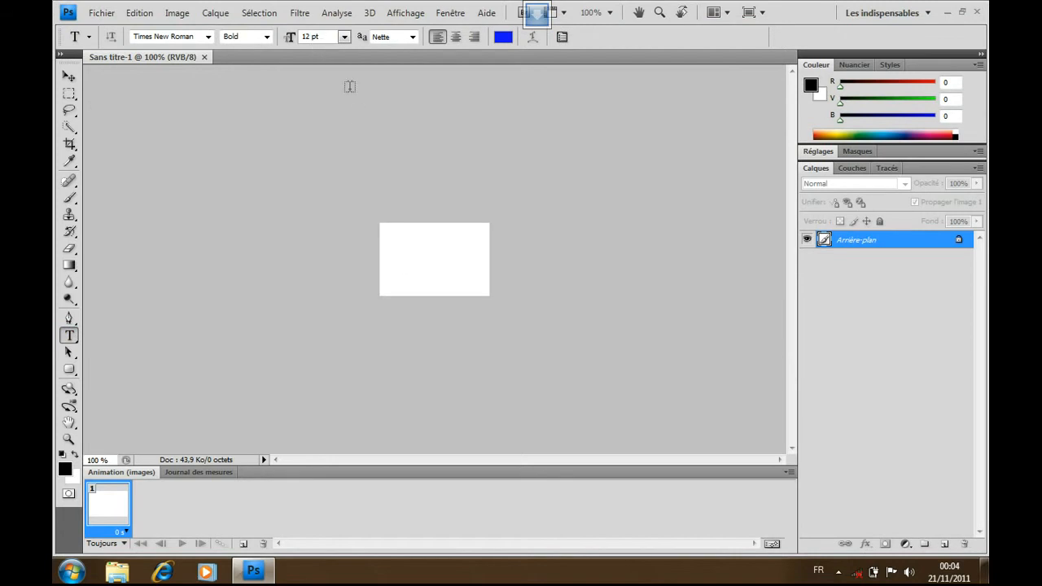
{"action": "left_click", "coordinate": [424, 267]}
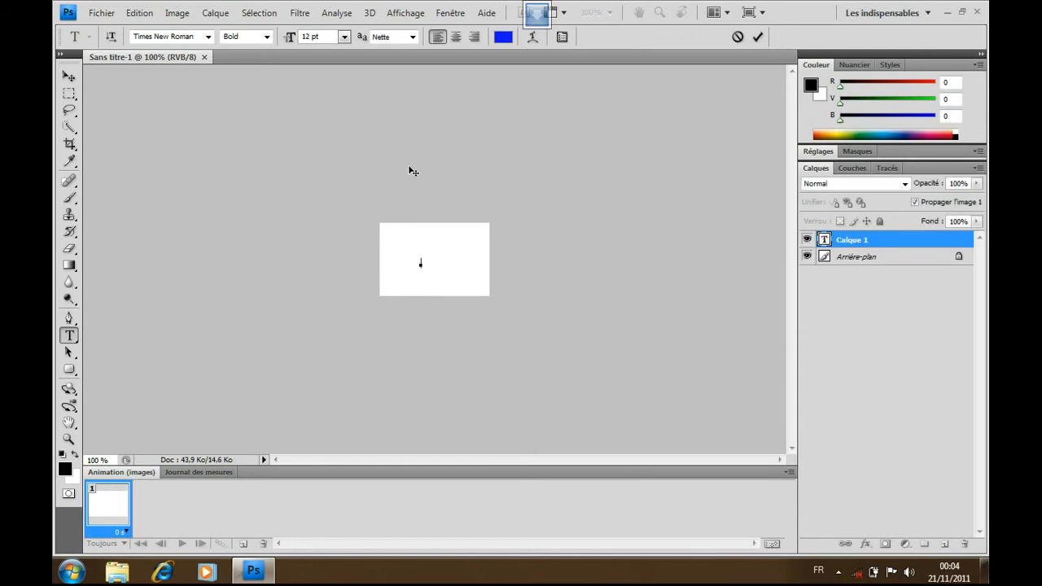
{"action": "left_click", "coordinate": [345, 37]}
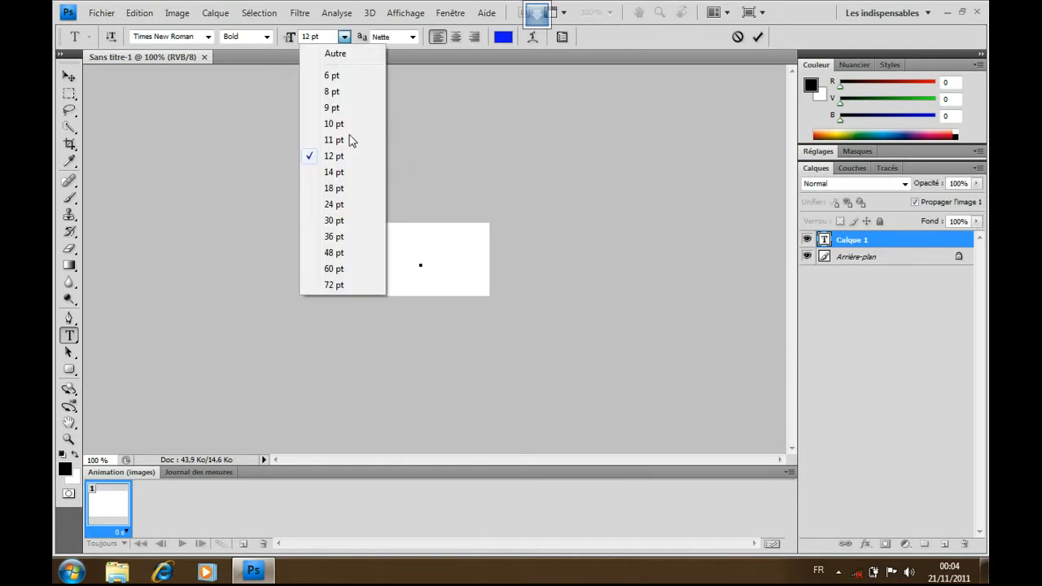
{"action": "left_click", "coordinate": [336, 206]}
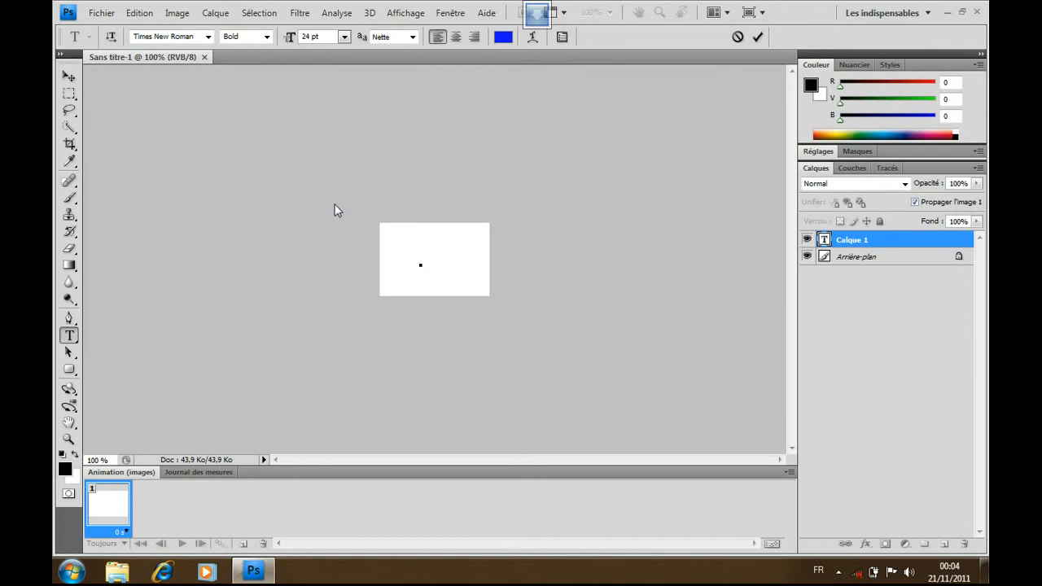
{"action": "type", "text": "1"}
Select the digit 1 and enlarge its font size to 72 pt
{"action": "double_click", "coordinate": [426, 260]}
{"action": "left_click_drag", "start_coordinate": [433, 263], "coordinate": [425, 263]}
{"action": "left_click", "coordinate": [423, 263]}
{"action": "double_click", "coordinate": [824, 239]}
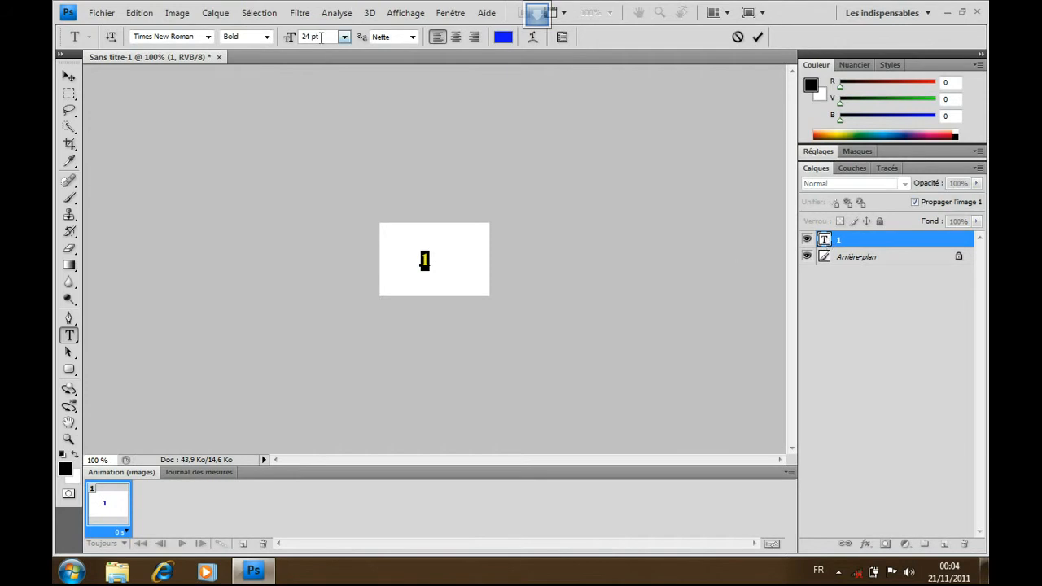
{"action": "left_click", "coordinate": [344, 37]}
{"action": "left_click", "coordinate": [337, 239]}
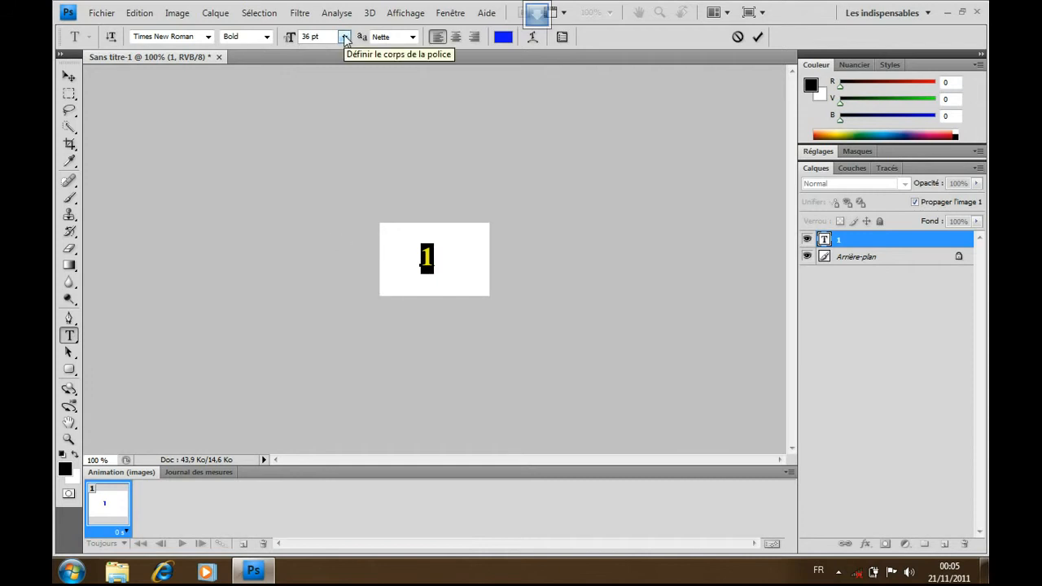
{"action": "left_click", "coordinate": [344, 37]}
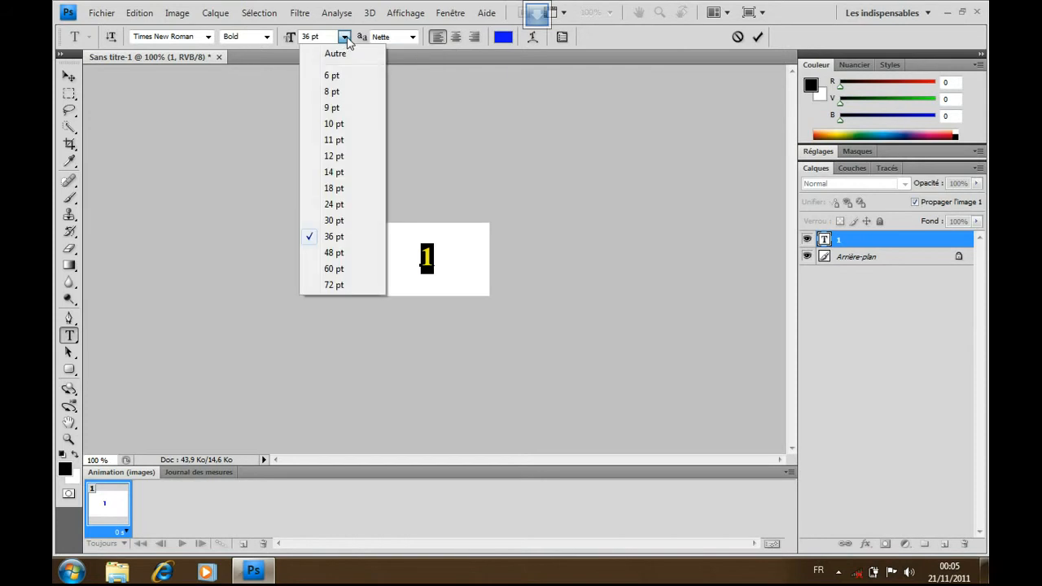
{"action": "left_click", "coordinate": [333, 272]}
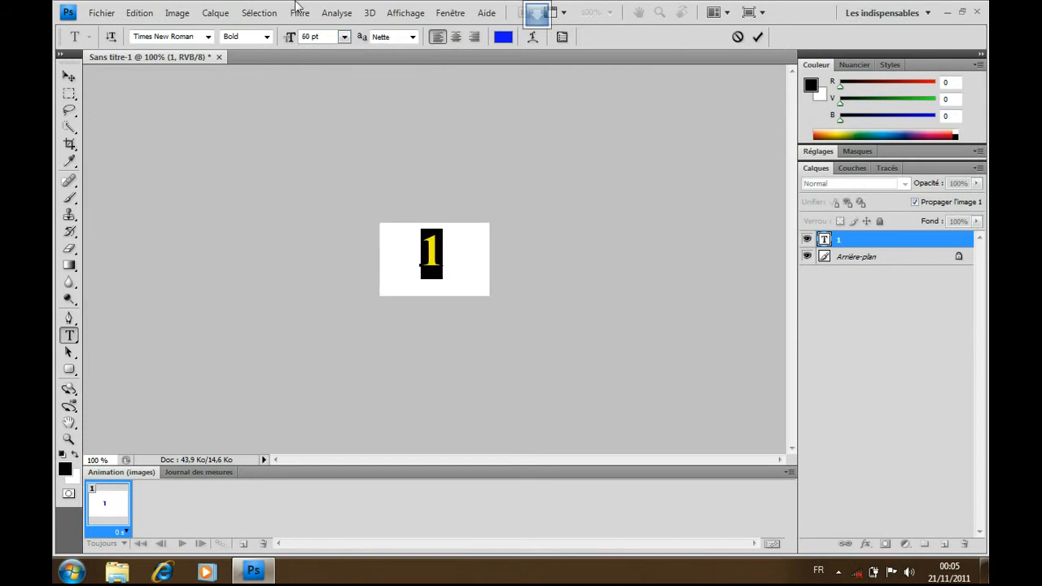
{"action": "left_click", "coordinate": [344, 36]}
{"action": "left_click", "coordinate": [328, 285]}
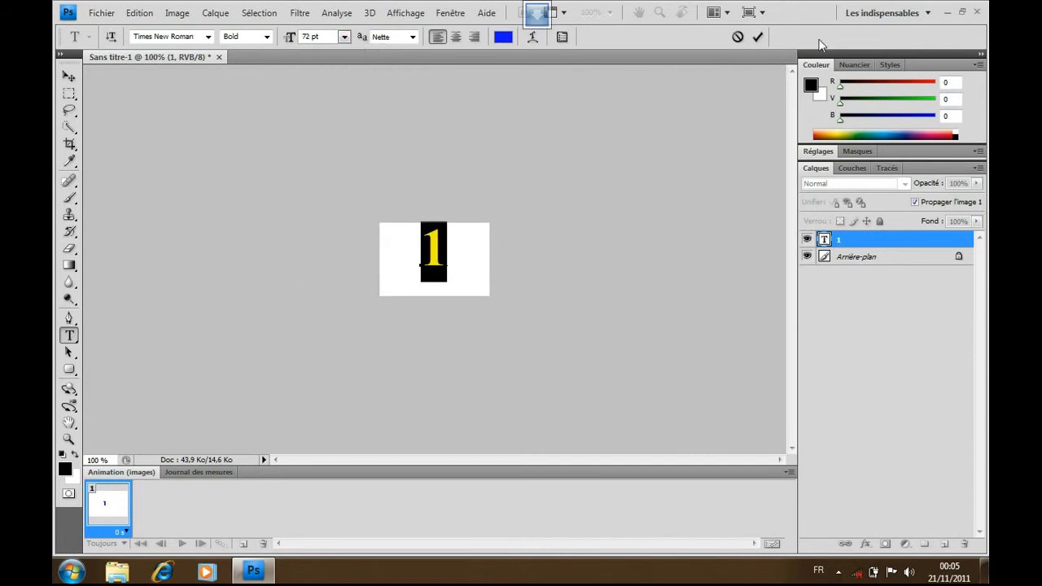
{"action": "left_click", "coordinate": [758, 39]}
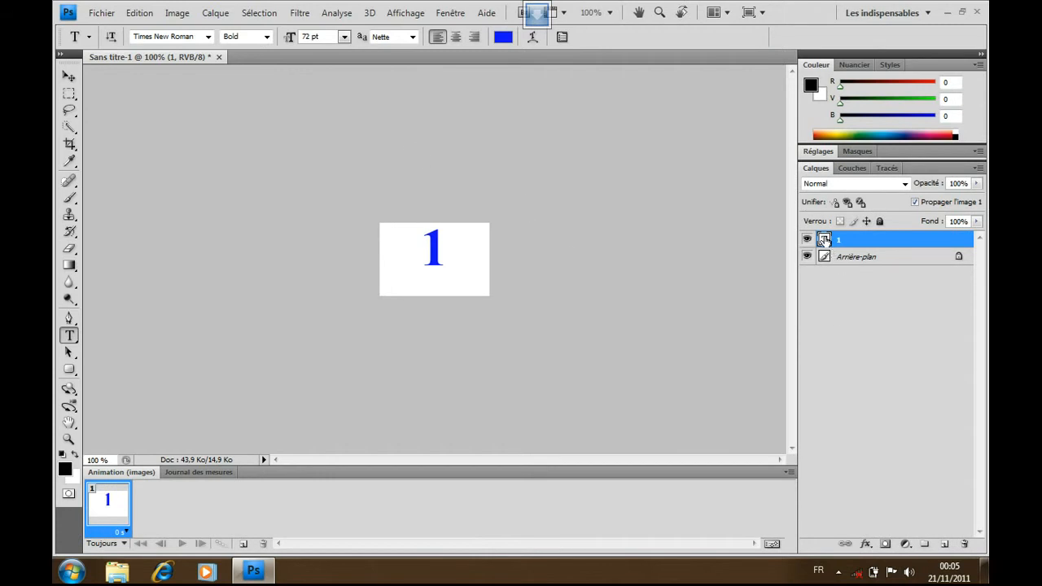
Nudge the digit 1 down and slightly to the left so it sits near the centre of the canvas
{"action": "left_click", "coordinate": [70, 78]}
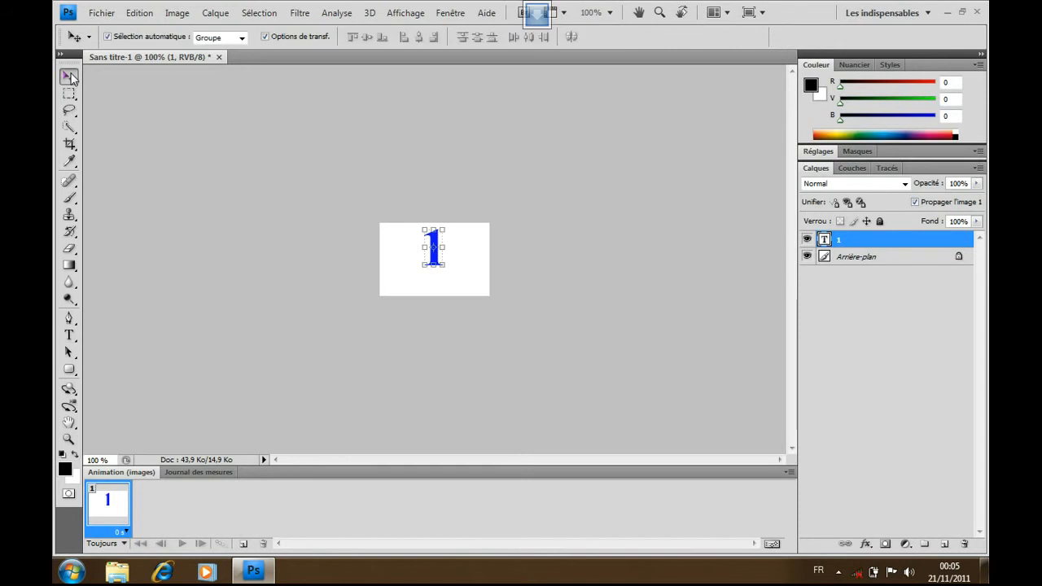
{"action": "key", "text": "Down"}
{"action": "key", "text": "Down"}
{"action": "key", "text": "Down"}
{"action": "key", "text": "Down"}
{"action": "key", "text": "Down"}
{"action": "key", "text": "Down"}
{"action": "key", "text": "Down"}
{"action": "key", "text": "Down"}
{"action": "key", "text": "Down"}
{"action": "key", "text": "Down"}
{"action": "key", "text": "Down"}
{"action": "key", "text": "Down"}
{"action": "key", "text": "Down"}
{"action": "key", "text": "Down"}
{"action": "key", "text": "Down"}
{"action": "key", "text": "Down"}
{"action": "key", "text": "Left"}
{"action": "key", "text": "Left"}
{"action": "key", "text": "Left"}
{"action": "key", "text": "Left"}
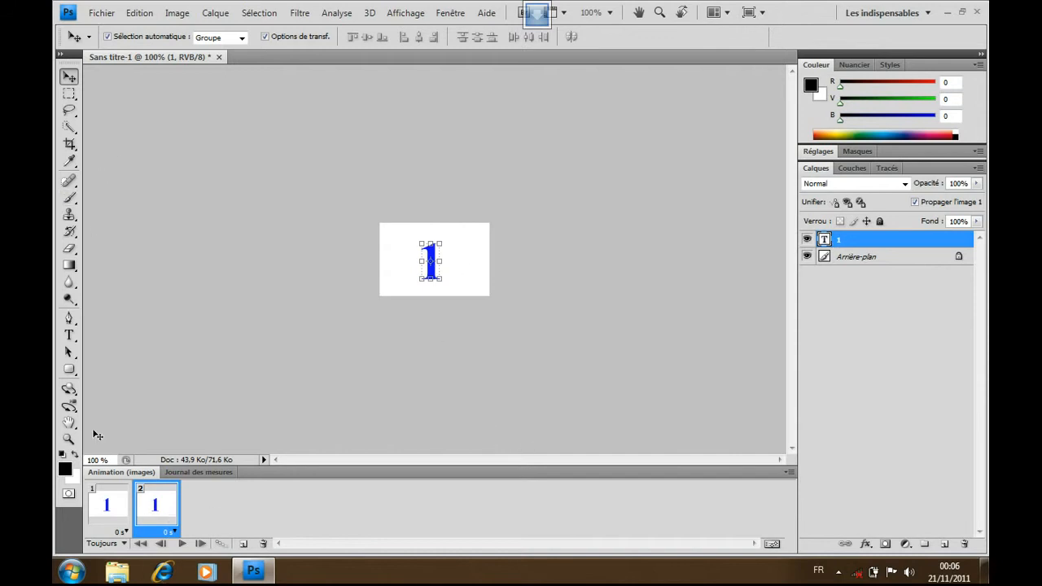
Add a text layer with the digit 2 and, in the second frame, move it directly over the digit 1
{"action": "left_click", "coordinate": [70, 337]}
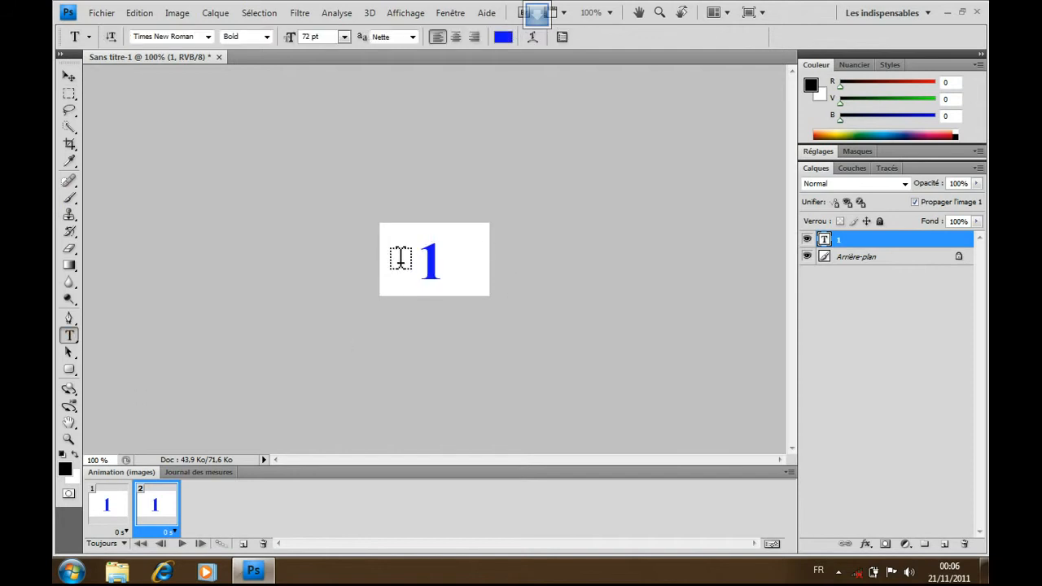
{"action": "left_click", "coordinate": [390, 254]}
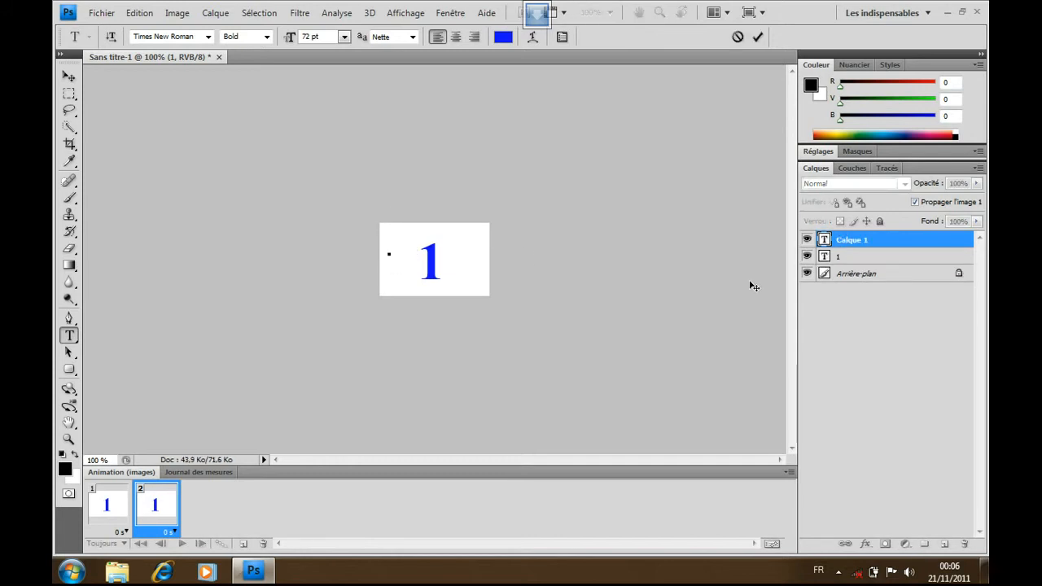
{"action": "type", "text": "2"}
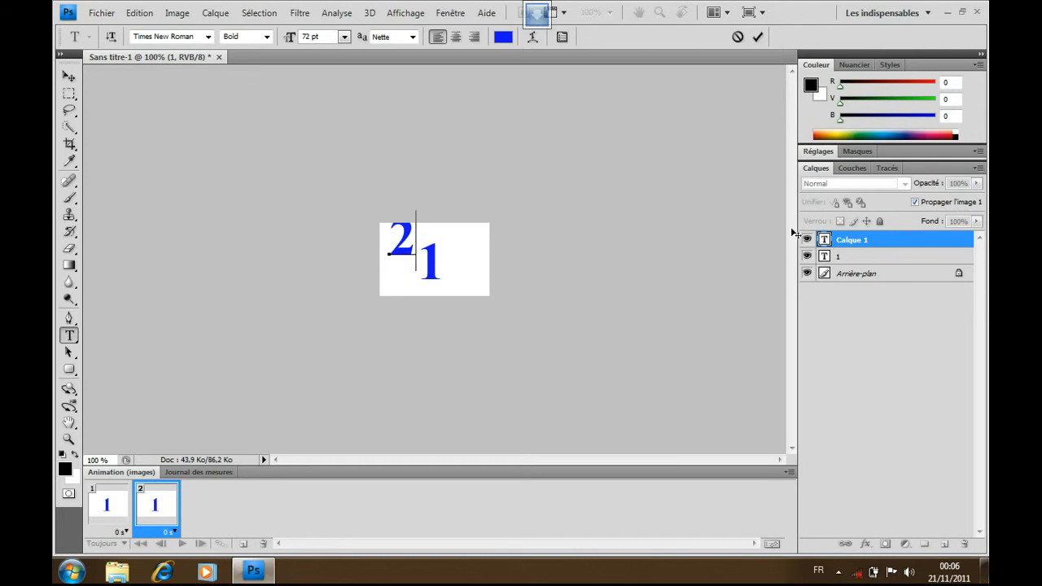
{"action": "left_click", "coordinate": [757, 37]}
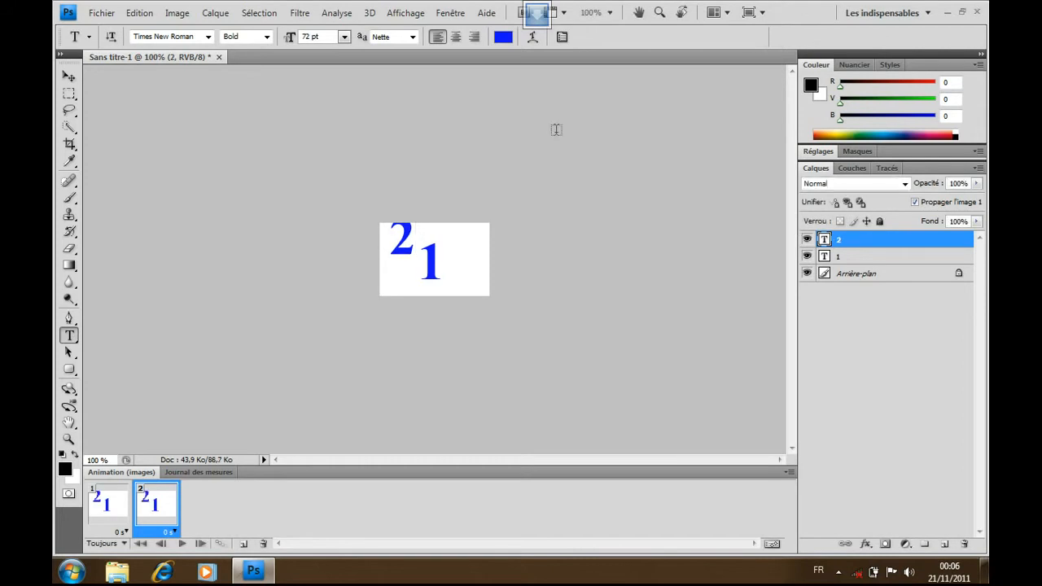
{"action": "left_click", "coordinate": [69, 77]}
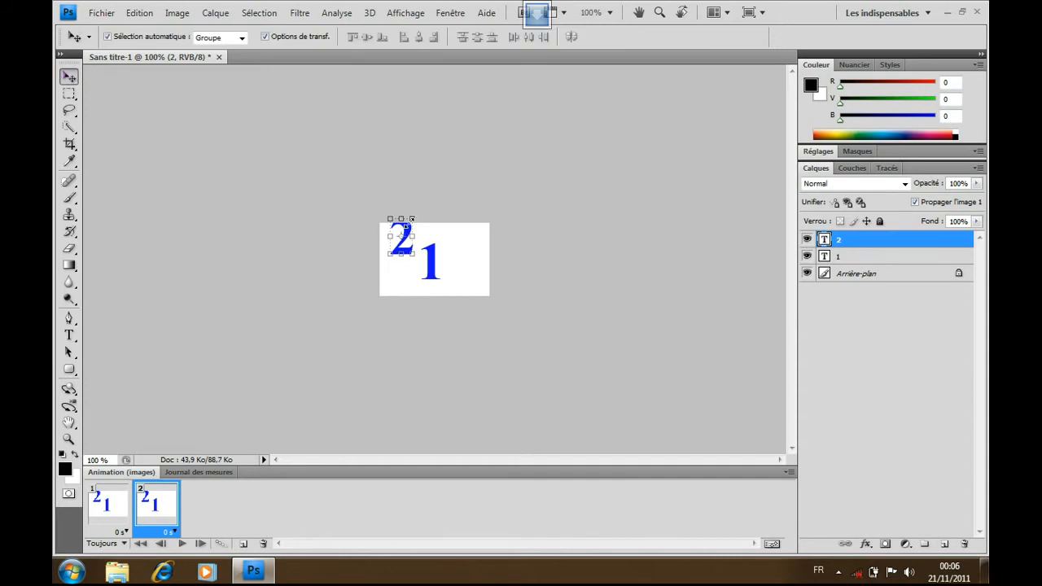
{"action": "left_click_drag", "start_coordinate": [408, 232], "coordinate": [439, 256]}
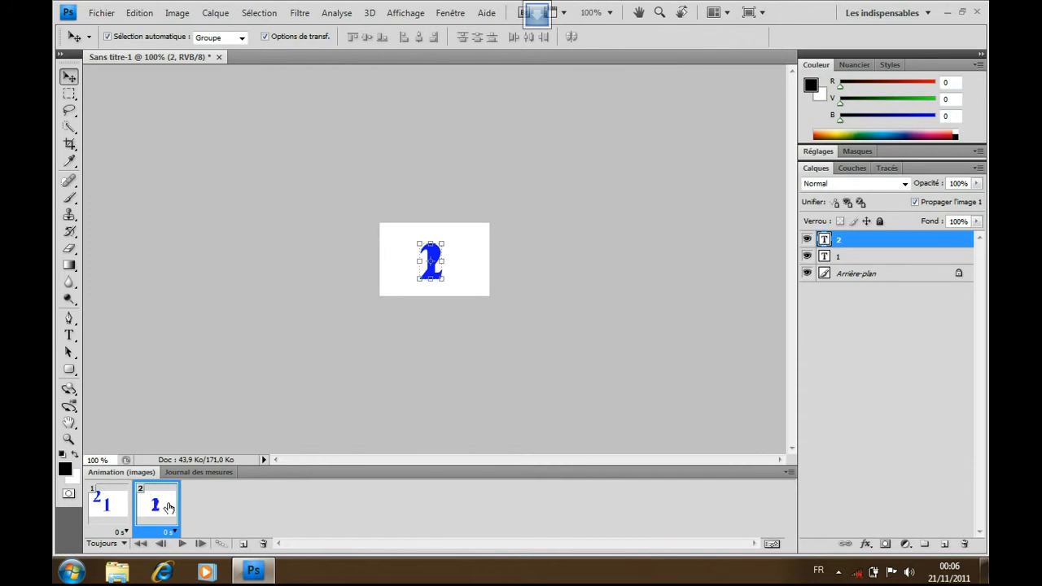
Duplicate the second animation frame as a third frame and dismiss the Windows colour scheme prompt
{"action": "left_click_drag", "start_coordinate": [169, 508], "coordinate": [245, 544]}
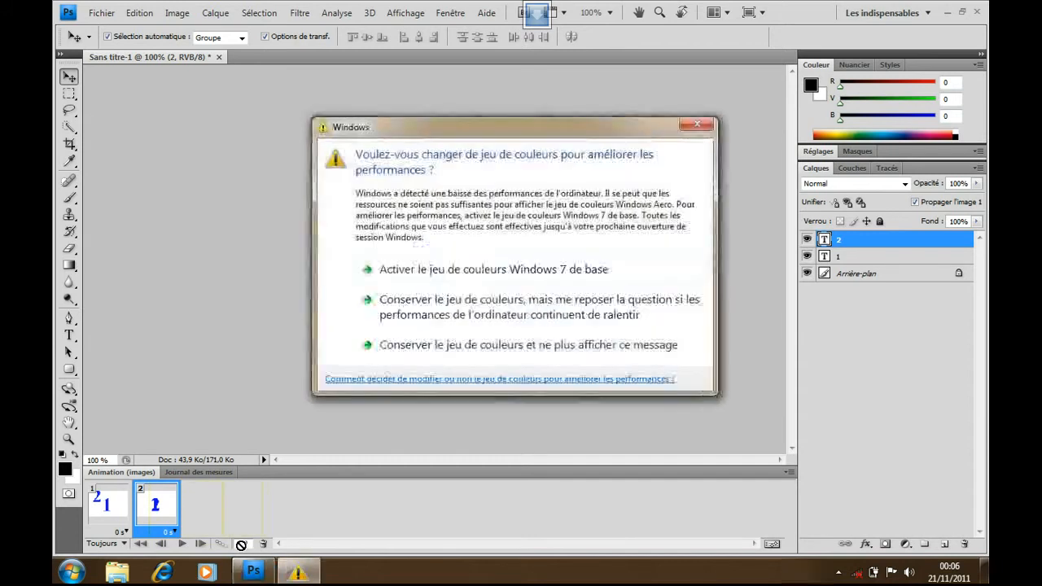
{"action": "left_click", "coordinate": [696, 124]}
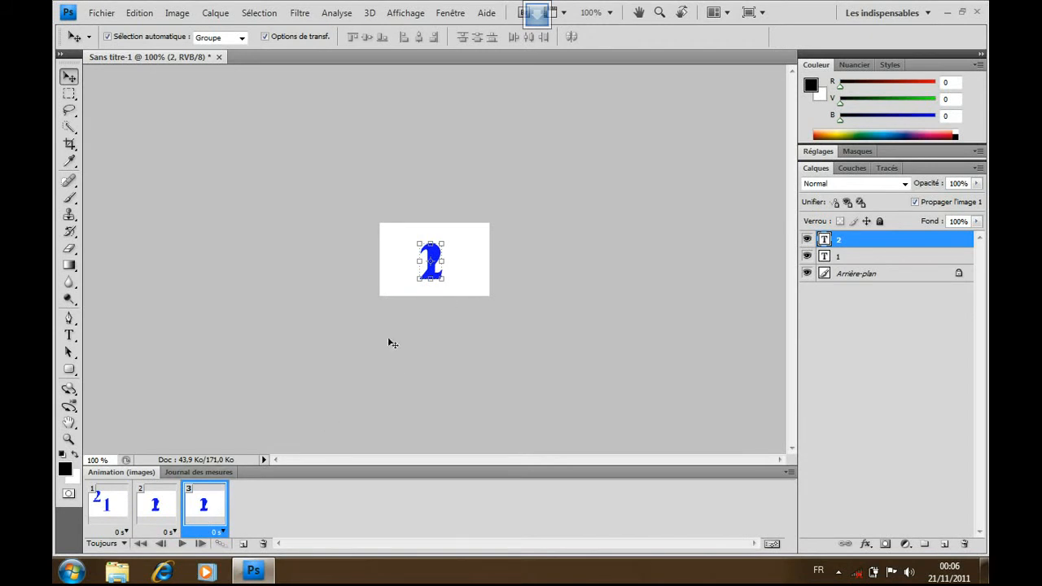
Add a text layer with the digit 3 and, in the third frame, move it over the other digits
{"action": "left_click", "coordinate": [69, 336]}
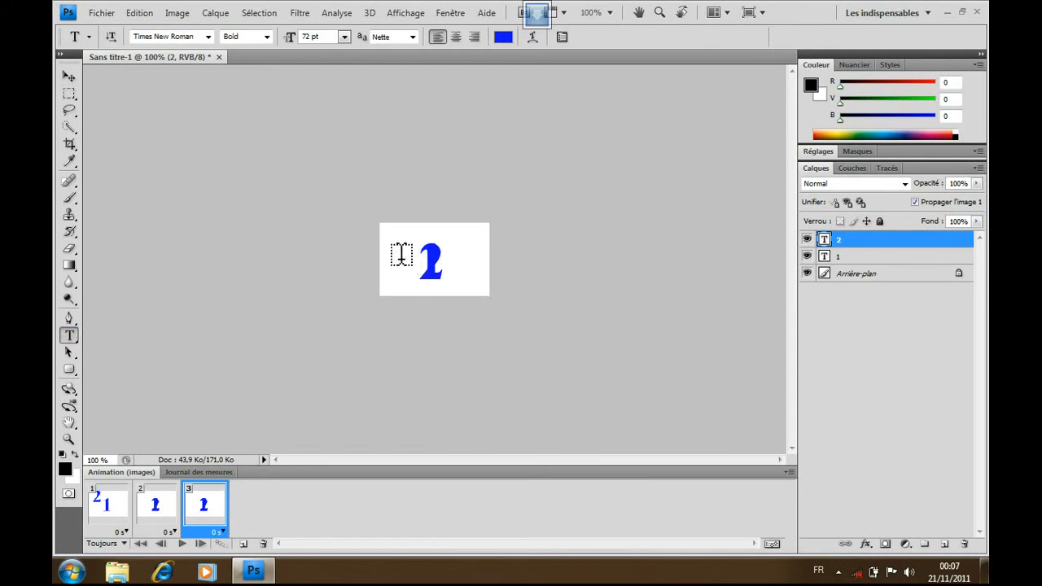
{"action": "left_click", "coordinate": [478, 247]}
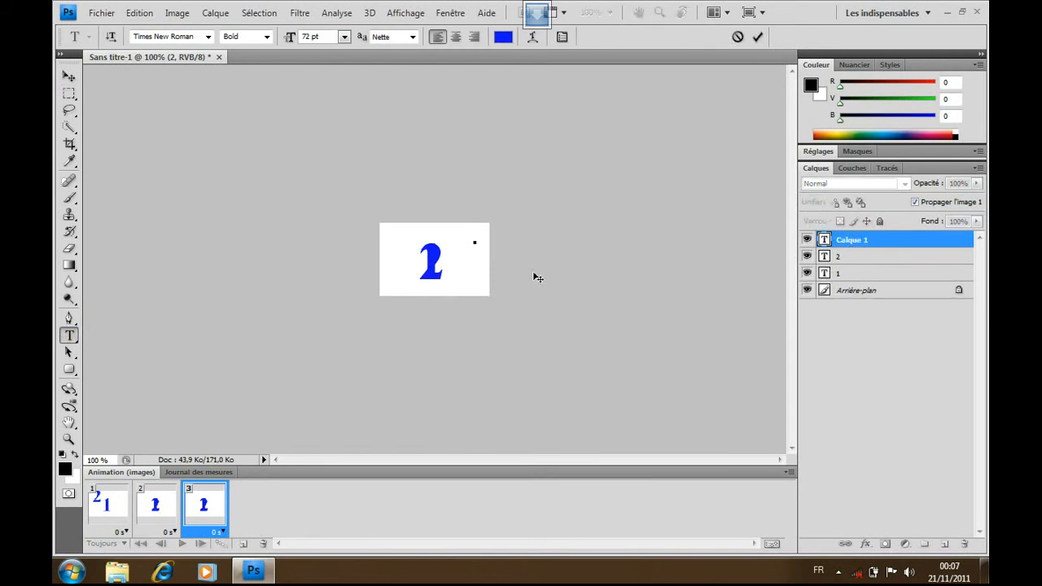
{"action": "type", "text": "3"}
{"action": "left_click", "coordinate": [757, 37]}
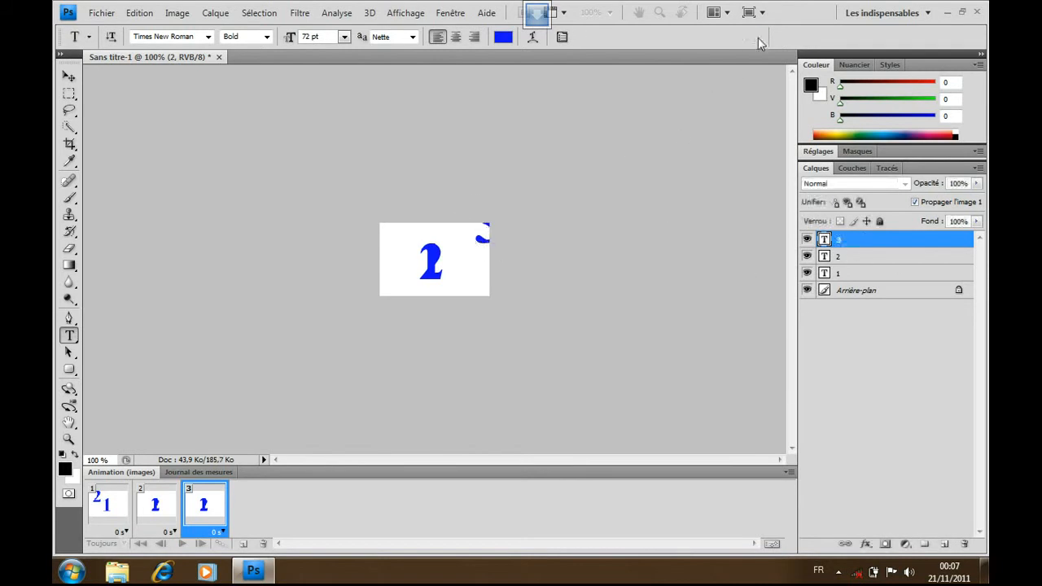
{"action": "left_click", "coordinate": [69, 75]}
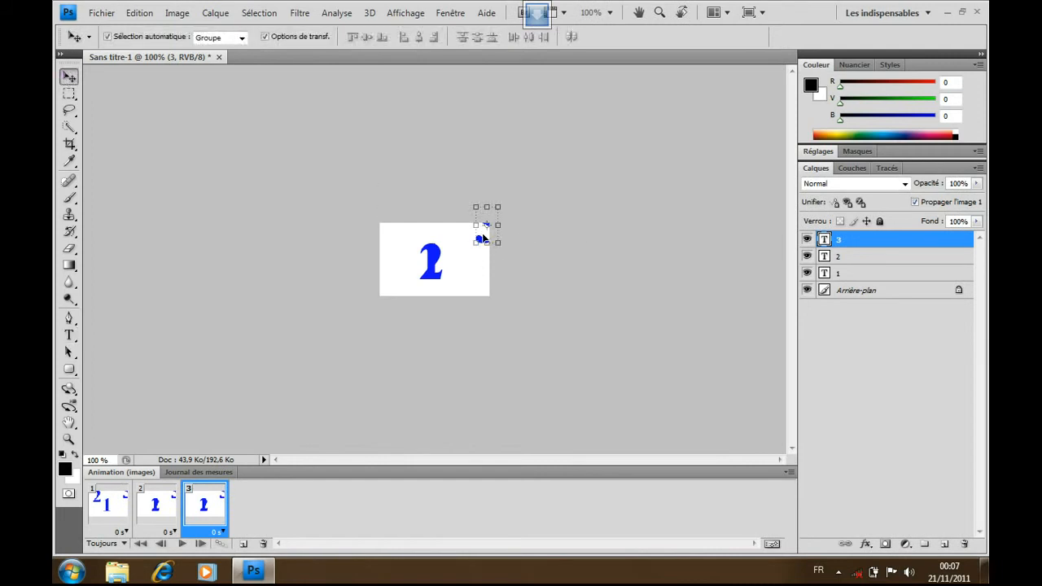
{"action": "left_click_drag", "start_coordinate": [483, 237], "coordinate": [427, 274]}
Preview the animation and stop it on the first frame, hiding text layers 2 and 3 there
{"action": "left_click", "coordinate": [182, 543]}
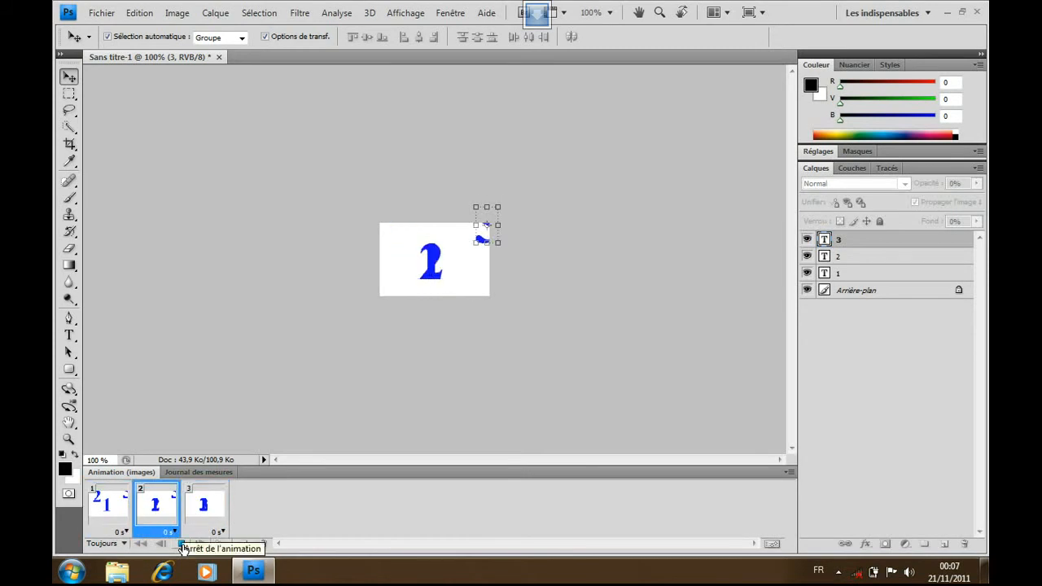
{"action": "left_click", "coordinate": [182, 544]}
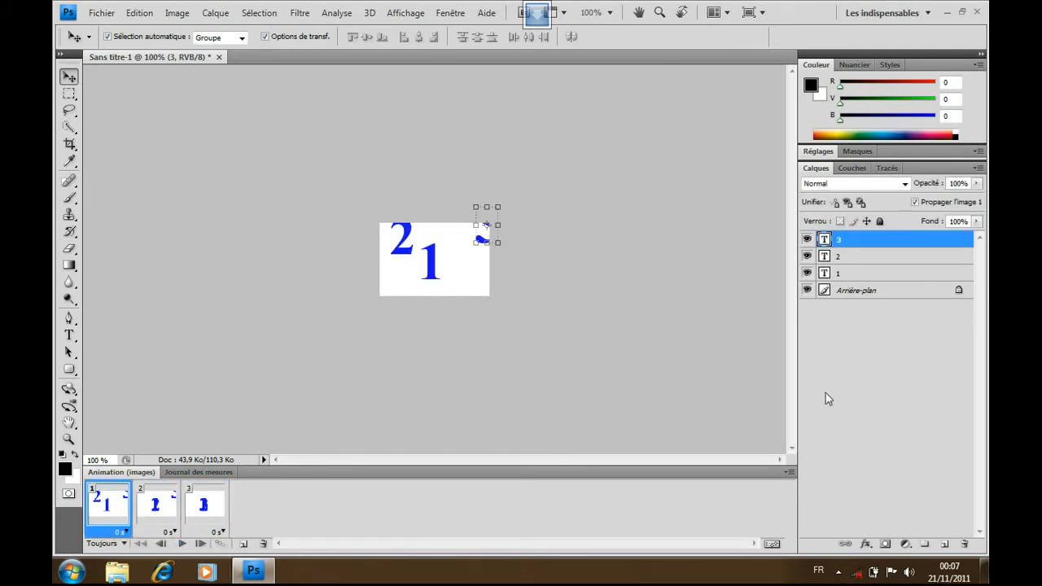
{"action": "left_click", "coordinate": [807, 258]}
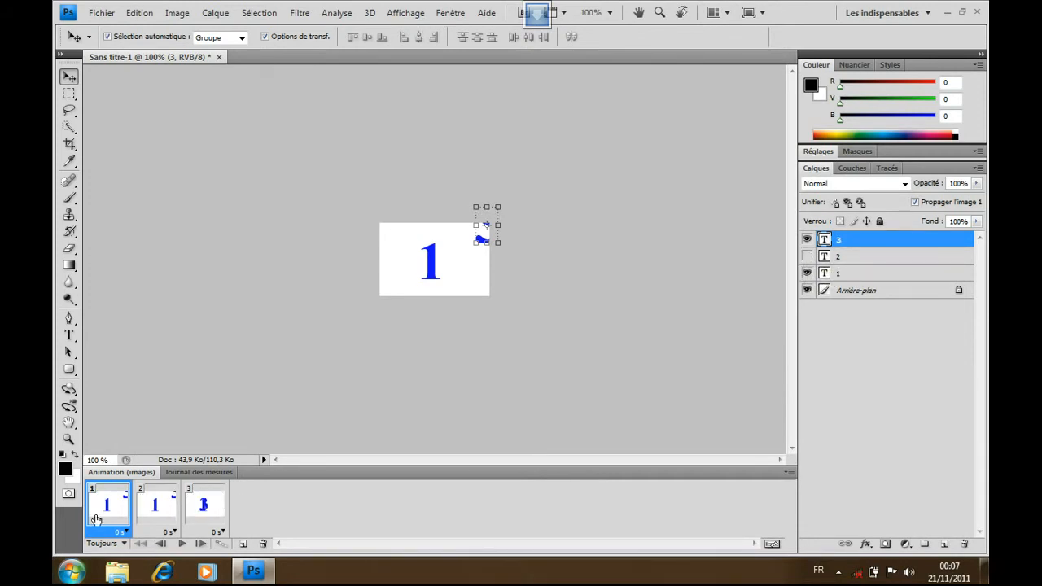
{"action": "left_click", "coordinate": [807, 240]}
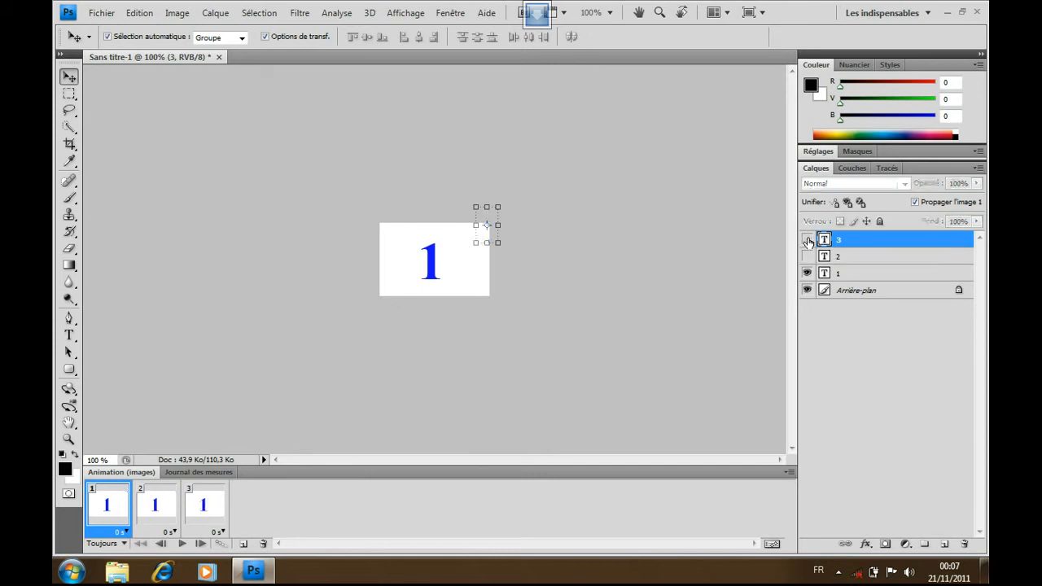
In the second animation frame, show text layer 2 and hide text layer 1
{"action": "left_click", "coordinate": [168, 508]}
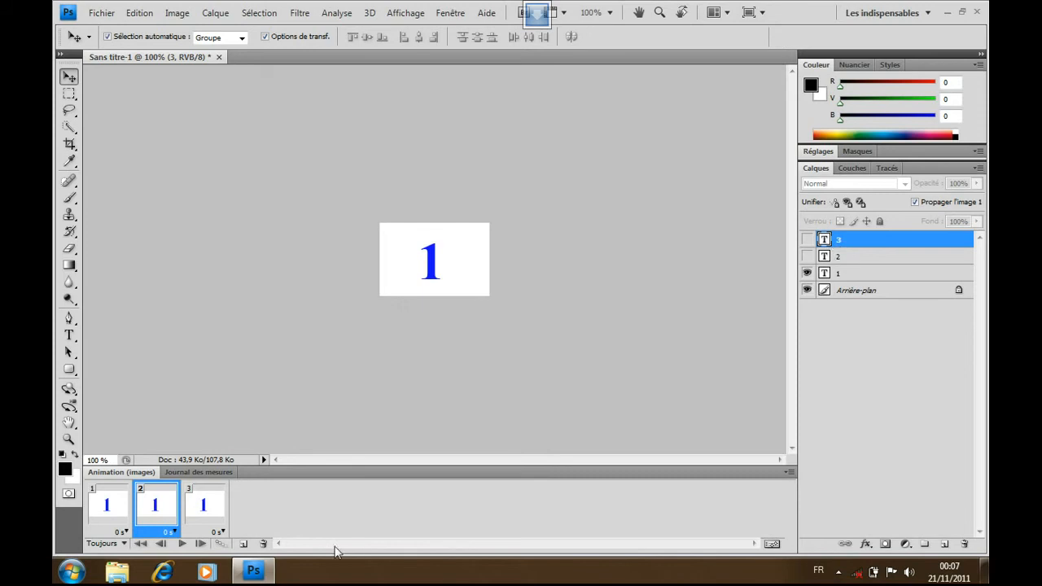
{"action": "left_click", "coordinate": [806, 256]}
{"action": "left_click", "coordinate": [806, 273]}
In the third frame, hide text layer 1 and show text layer 3, and preview the animation
{"action": "left_click", "coordinate": [213, 505]}
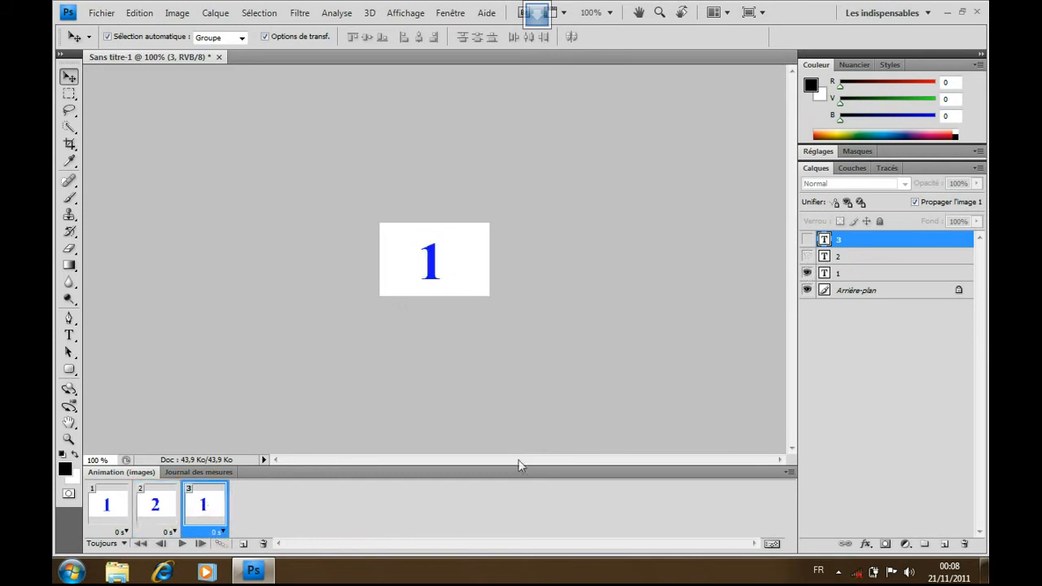
{"action": "left_click", "coordinate": [809, 273]}
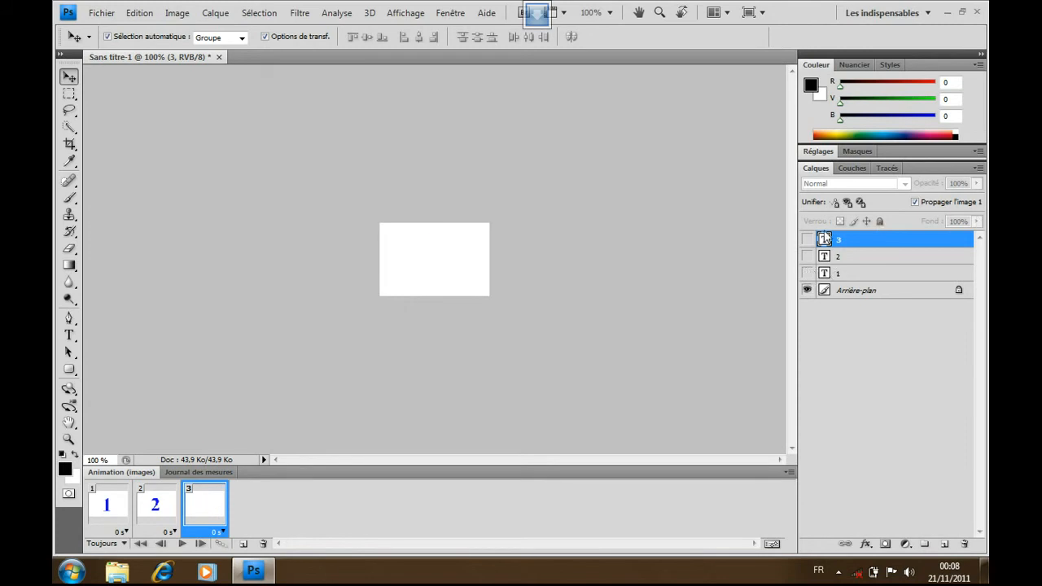
{"action": "left_click", "coordinate": [809, 239]}
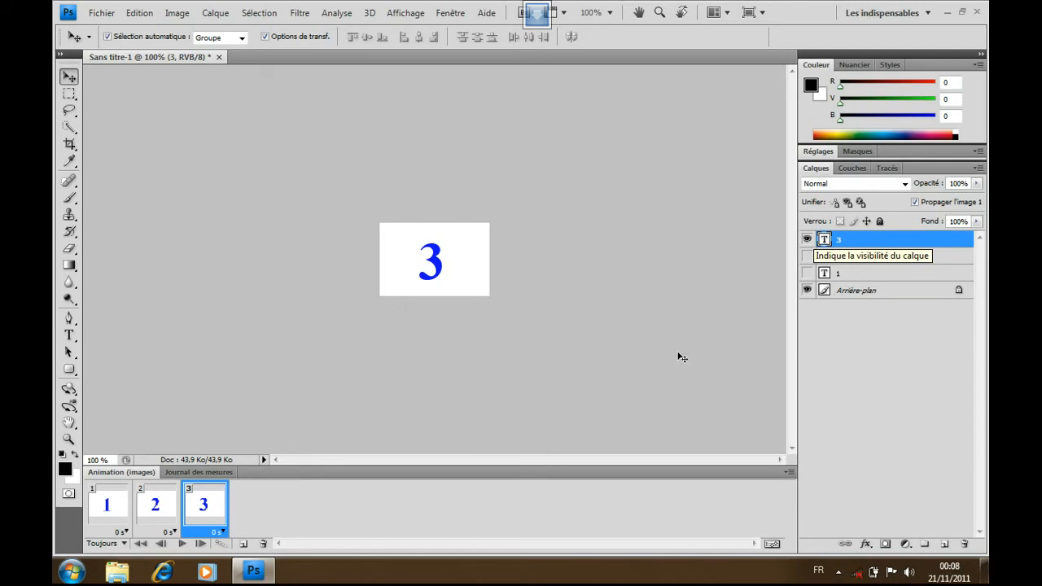
{"action": "left_click", "coordinate": [182, 543]}
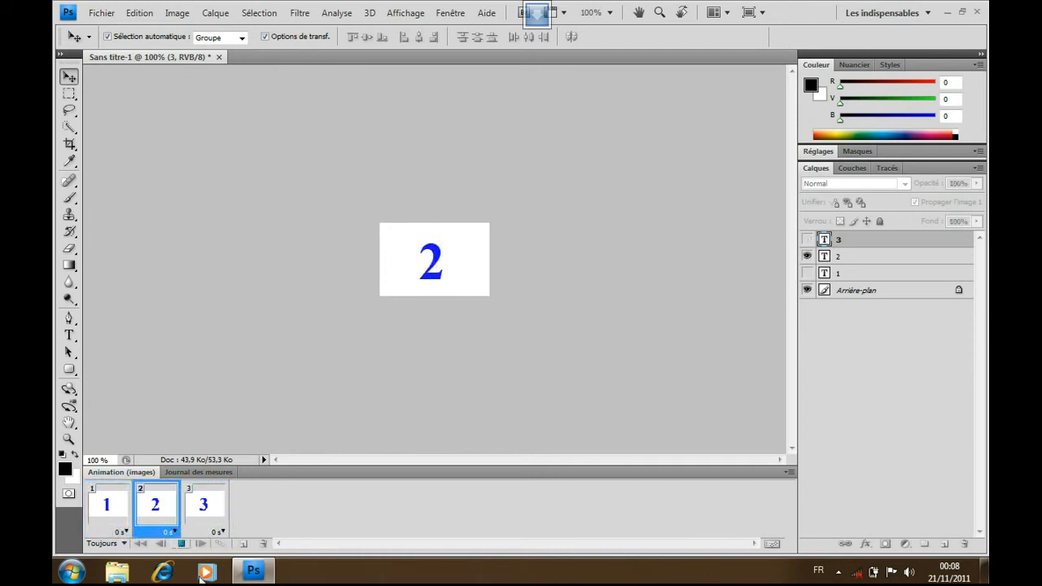
{"action": "left_click", "coordinate": [183, 547]}
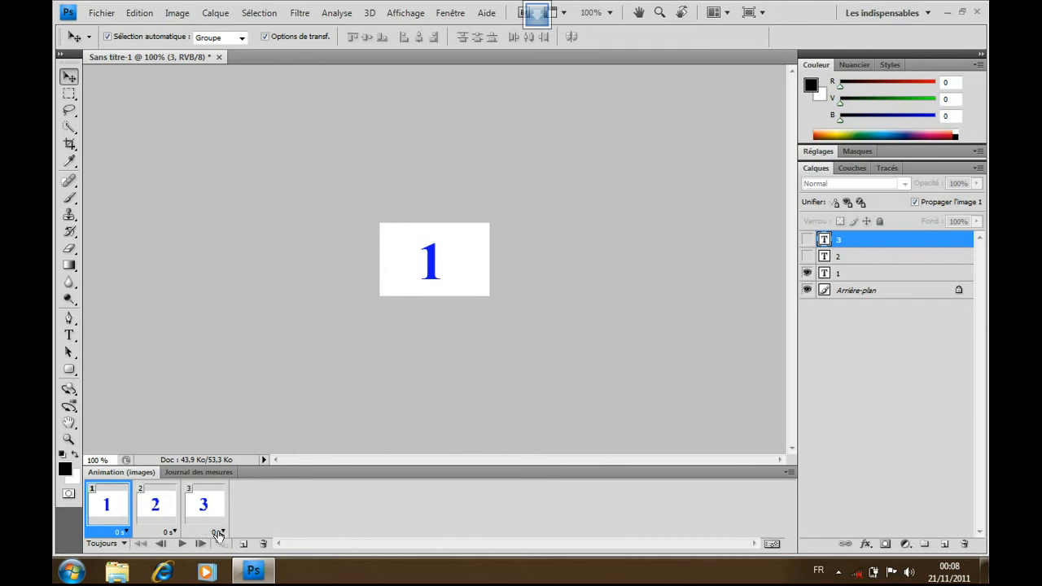
Set the frame delays to 1 second for frames 1 and 2 and 2 seconds for frame 3, and play the animation to check the timing
{"action": "left_click", "coordinate": [127, 533]}
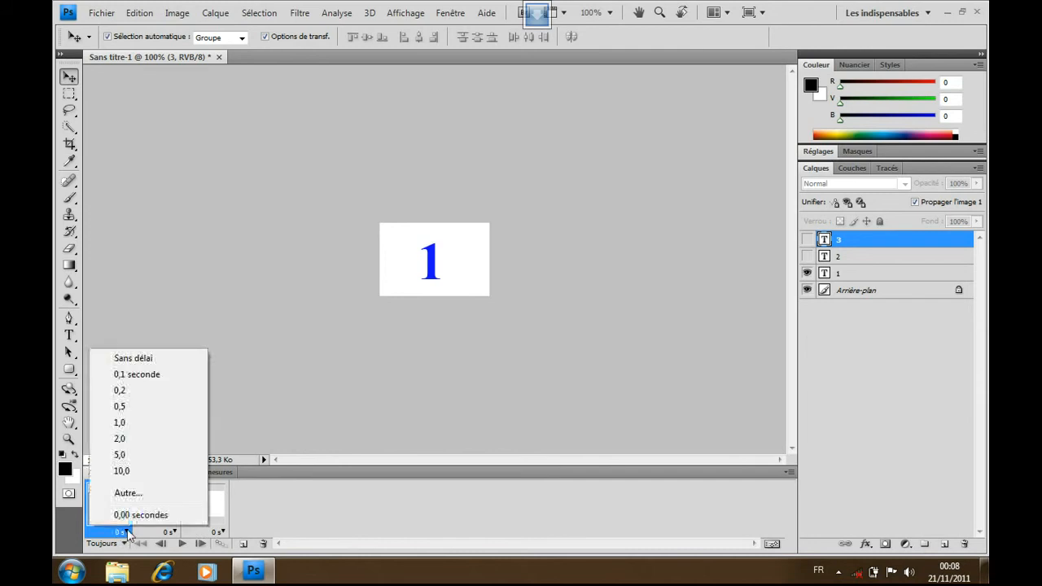
{"action": "left_click", "coordinate": [132, 423]}
{"action": "left_click", "coordinate": [175, 533]}
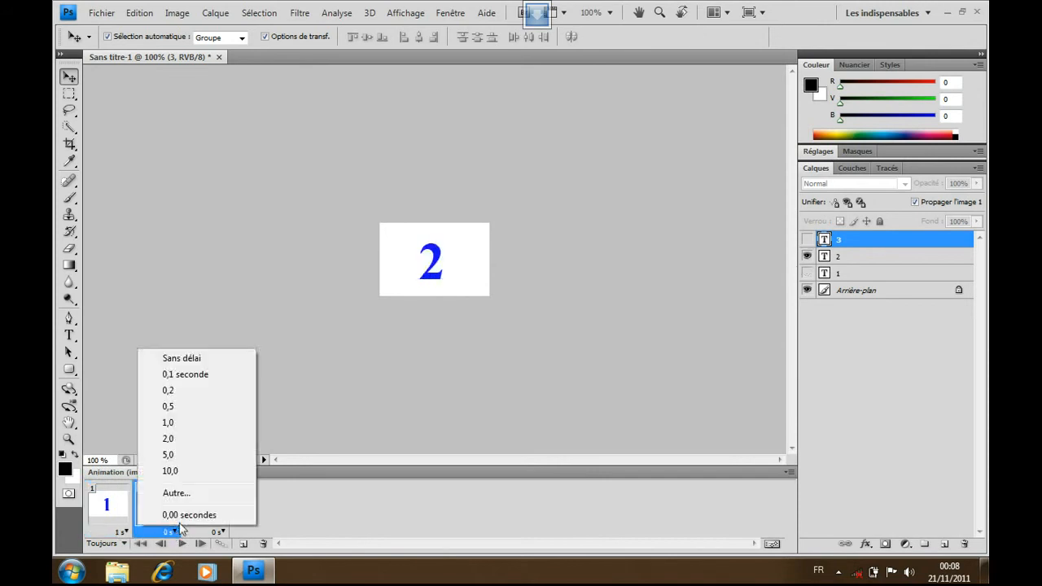
{"action": "left_click", "coordinate": [187, 424]}
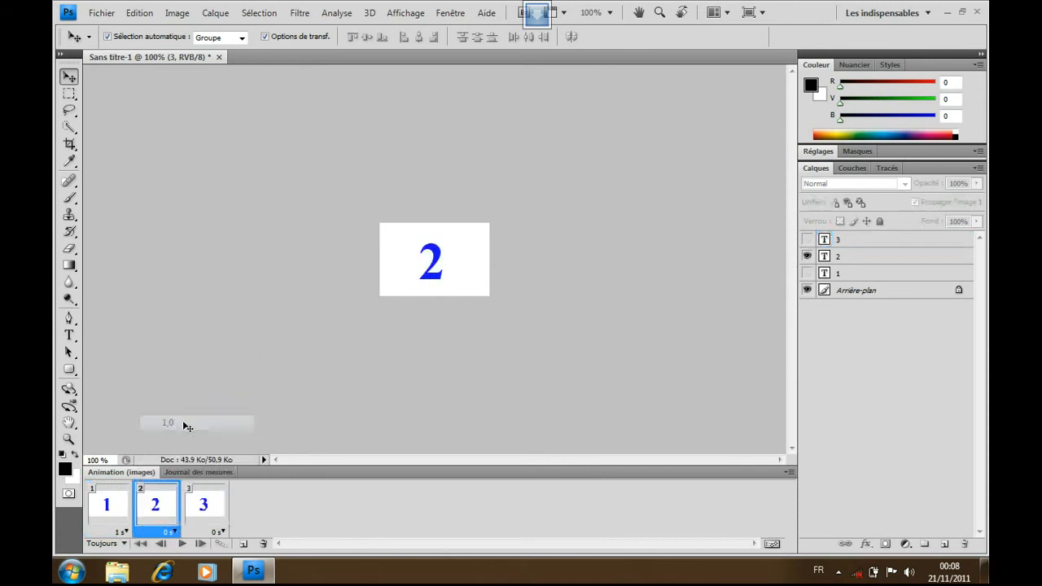
{"action": "left_click", "coordinate": [222, 533]}
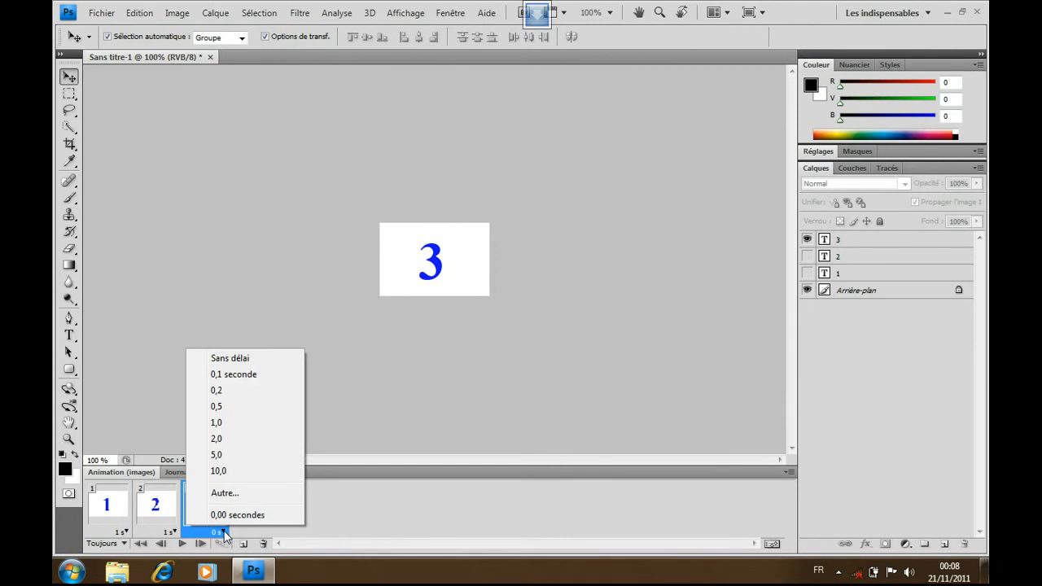
{"action": "left_click", "coordinate": [224, 440]}
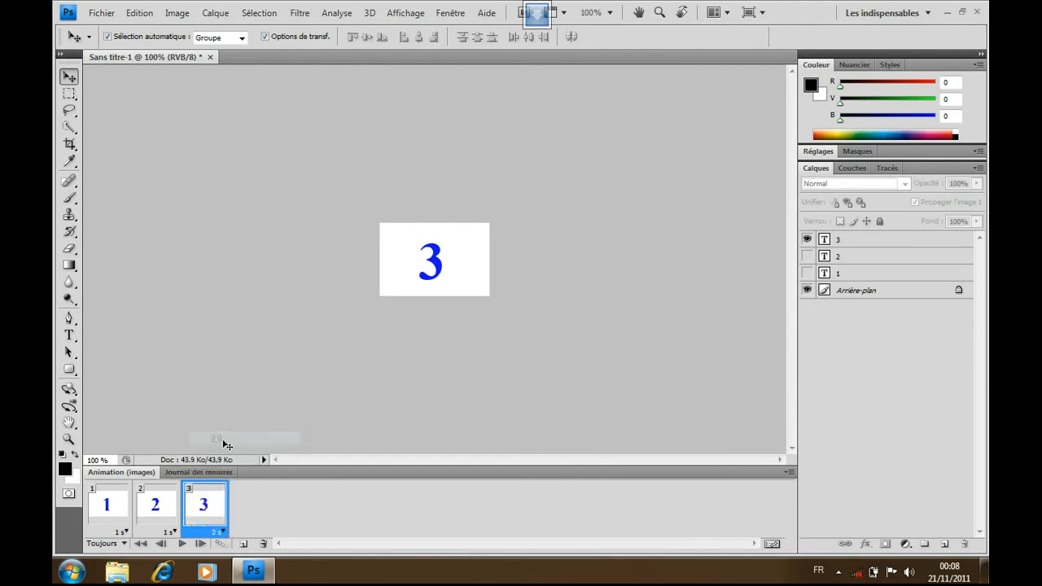
{"action": "left_click", "coordinate": [182, 544]}
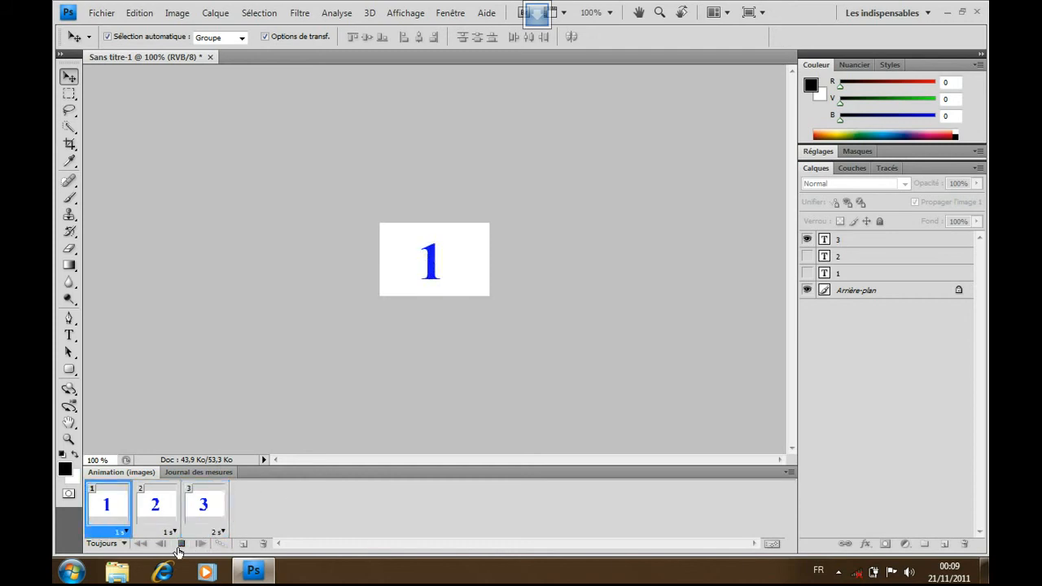
{"action": "left_click", "coordinate": [181, 543]}
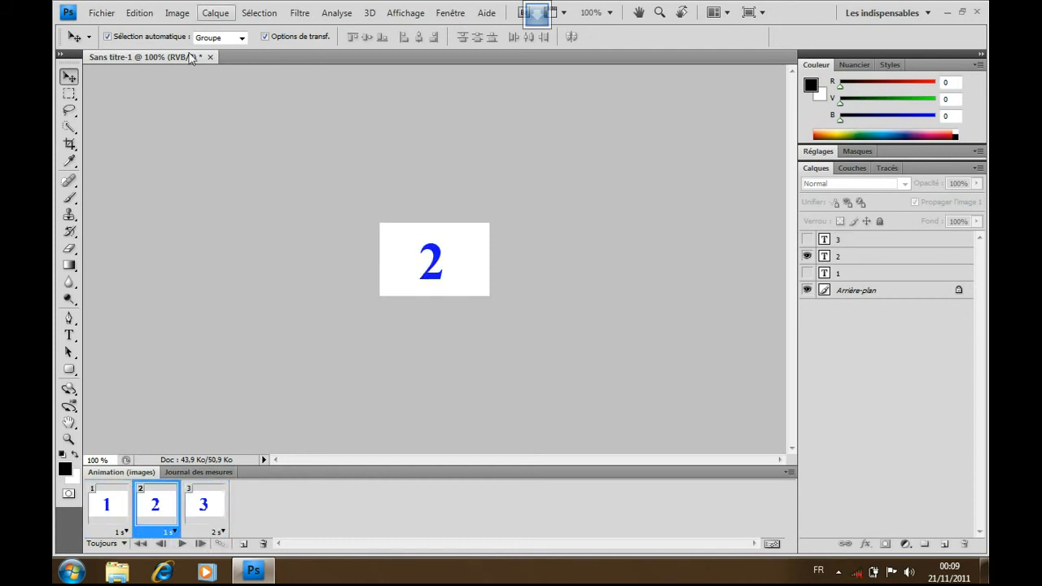
Start the Save for Web export of the animation, preview it in the browser and close the preview
{"action": "left_click", "coordinate": [102, 14]}
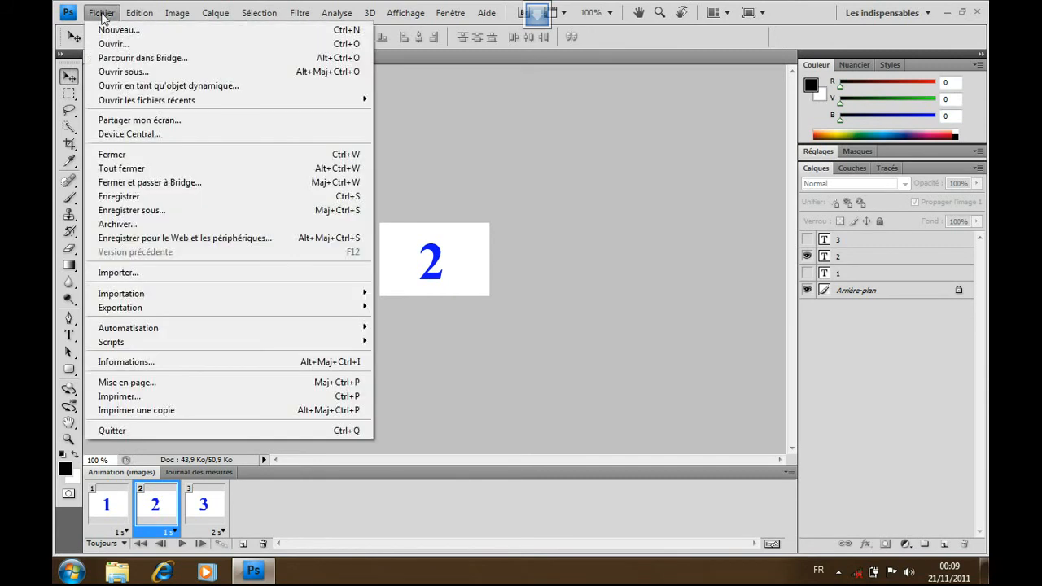
{"action": "left_click", "coordinate": [202, 237]}
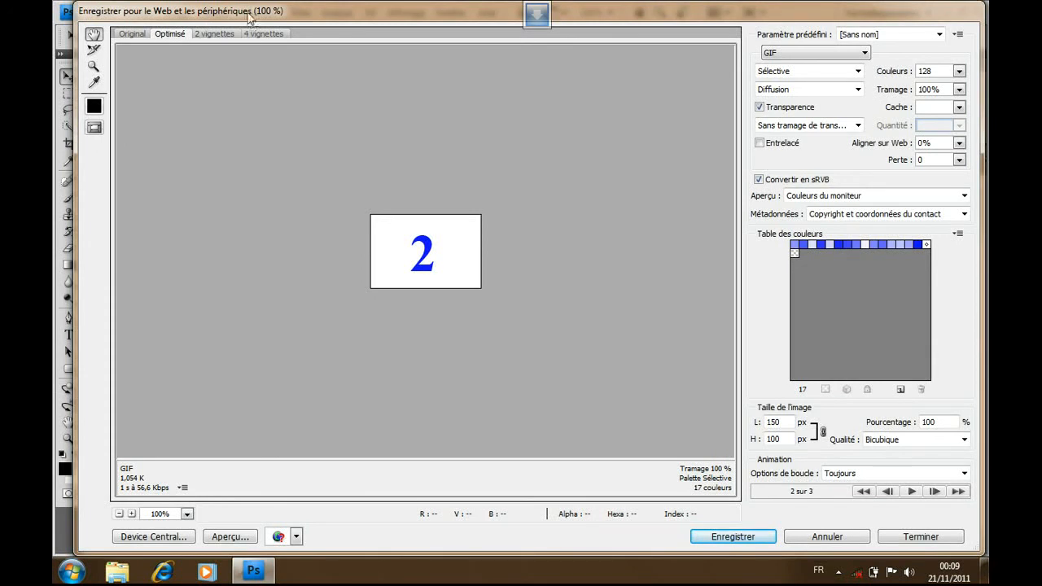
{"action": "left_click", "coordinate": [224, 538]}
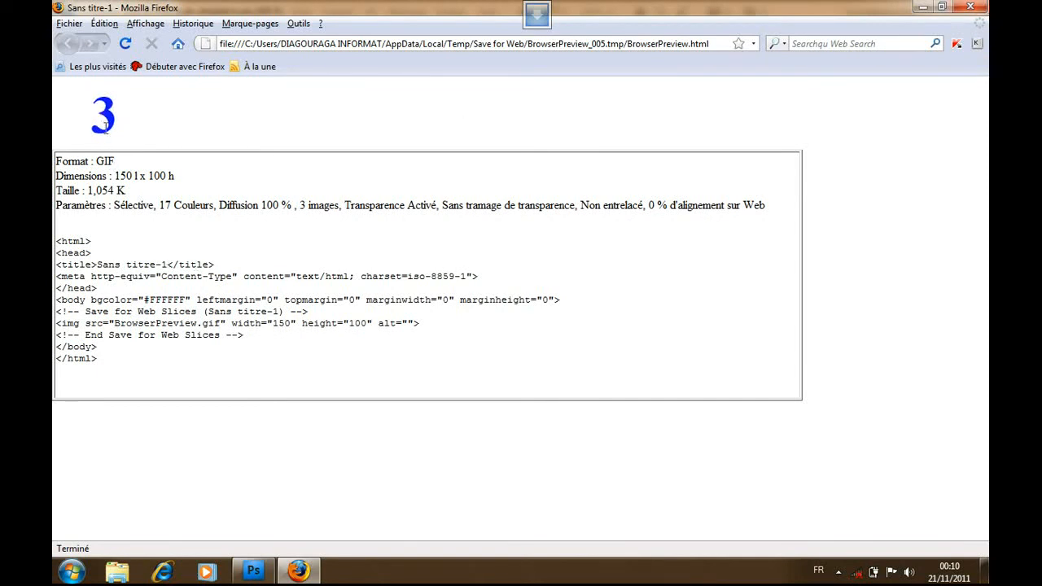
{"action": "left_click", "coordinate": [969, 10]}
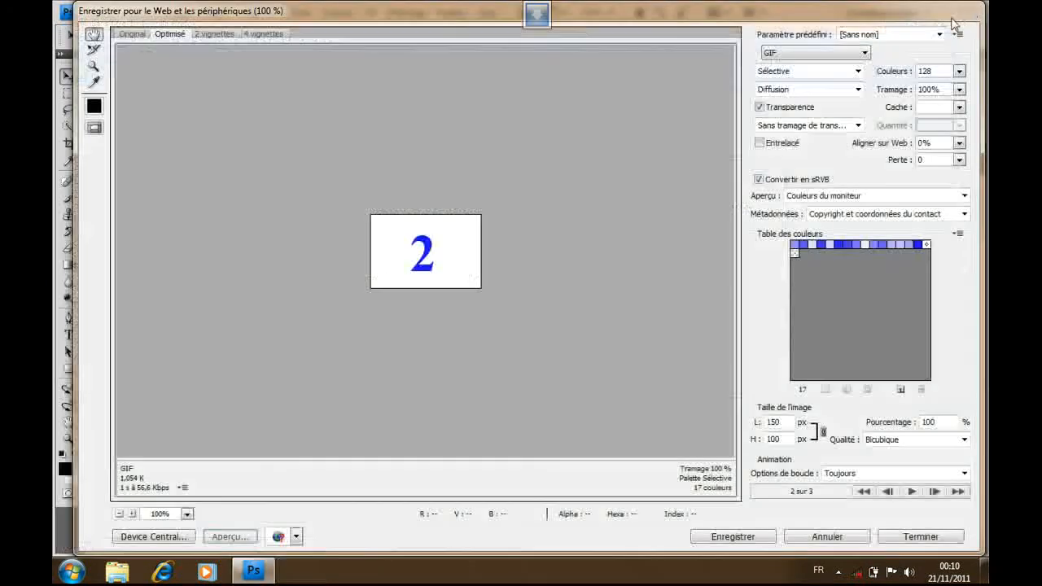
Save the optimised GIF in the globaltech folder under the file name "animation gif"
{"action": "left_click", "coordinate": [735, 537]}
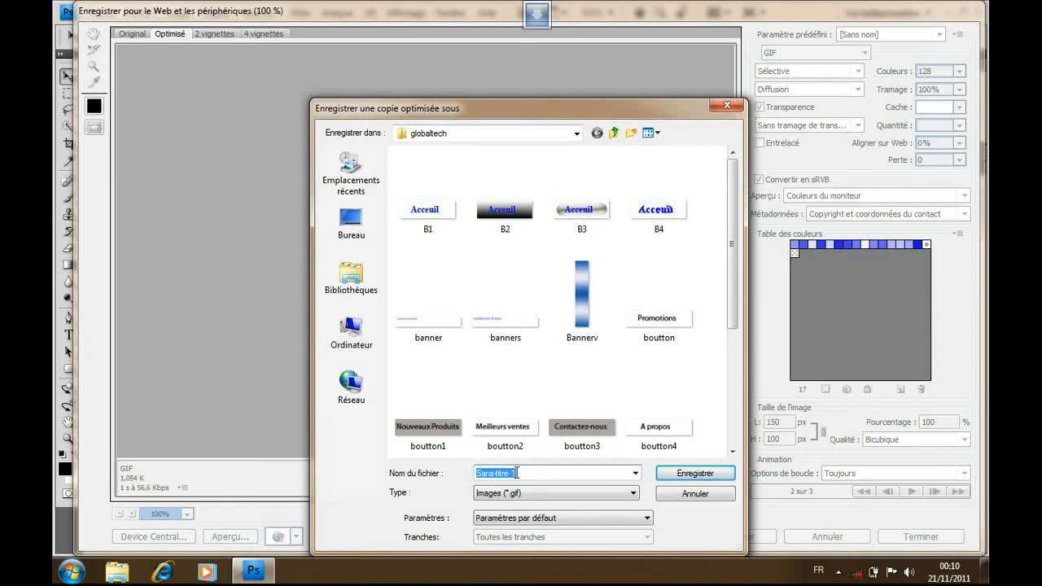
{"action": "type", "text": "ANIMA"}
{"action": "key", "text": "BackSpace"}
{"action": "key", "text": "BackSpace"}
{"action": "key", "text": "BackSpace"}
{"action": "key", "text": "BackSpace"}
{"action": "type", "text": "ni"}
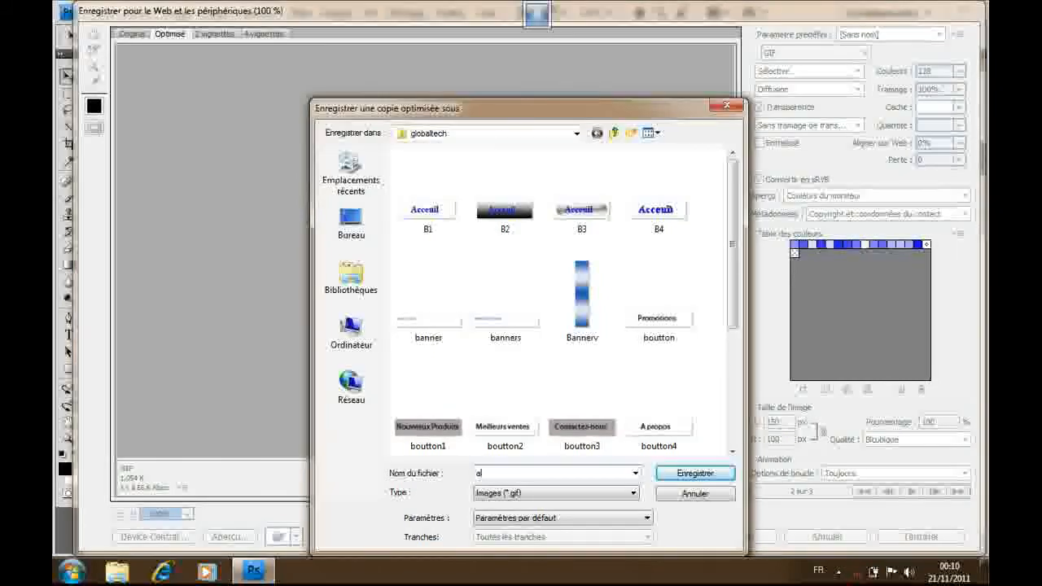
{"action": "type", "text": "mation gif"}
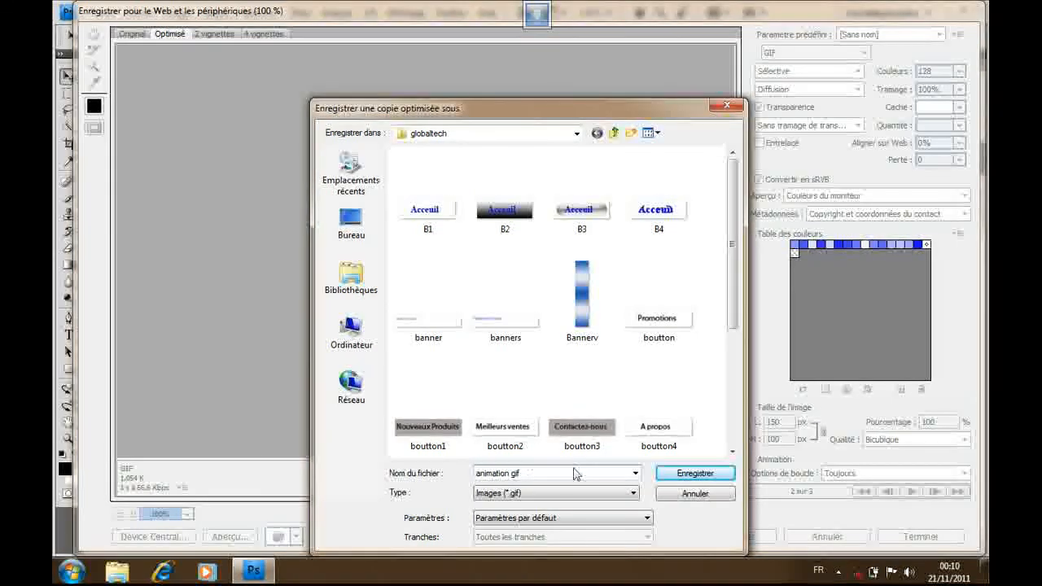
{"action": "left_click", "coordinate": [689, 473]}
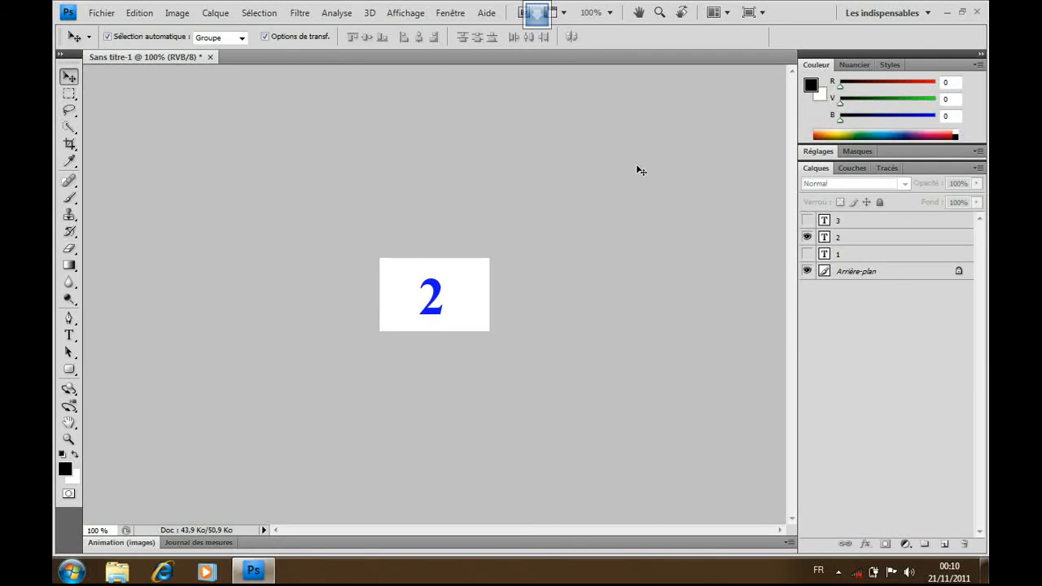
{"action": "left_click", "coordinate": [942, 13]}
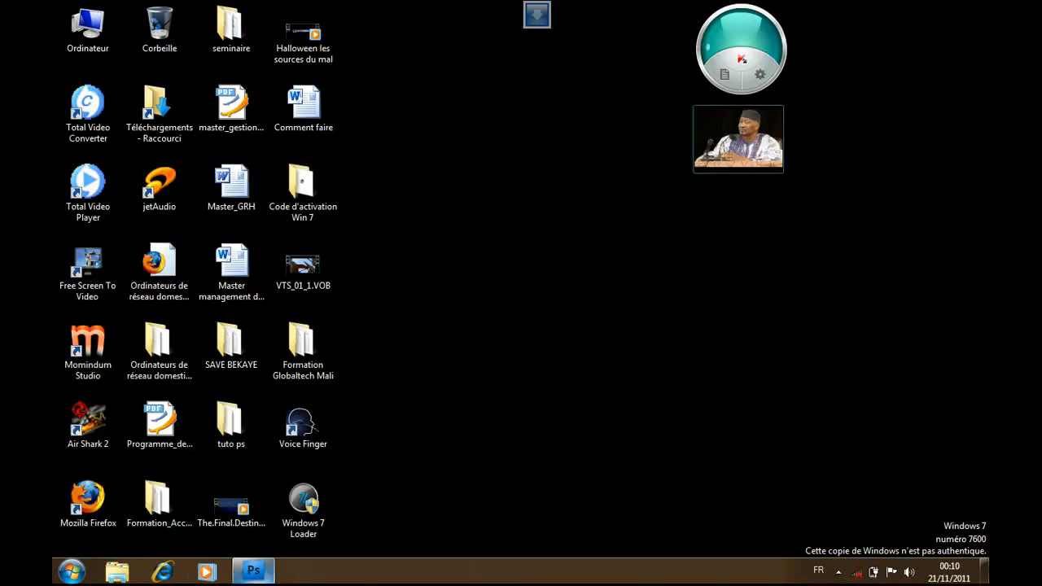
{"action": "left_click", "coordinate": [837, 572]}
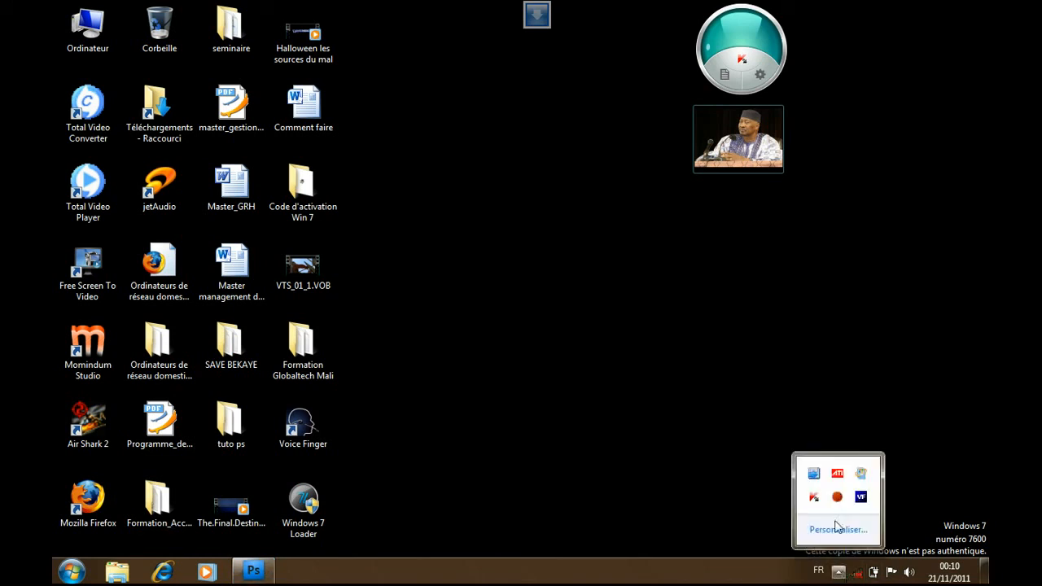